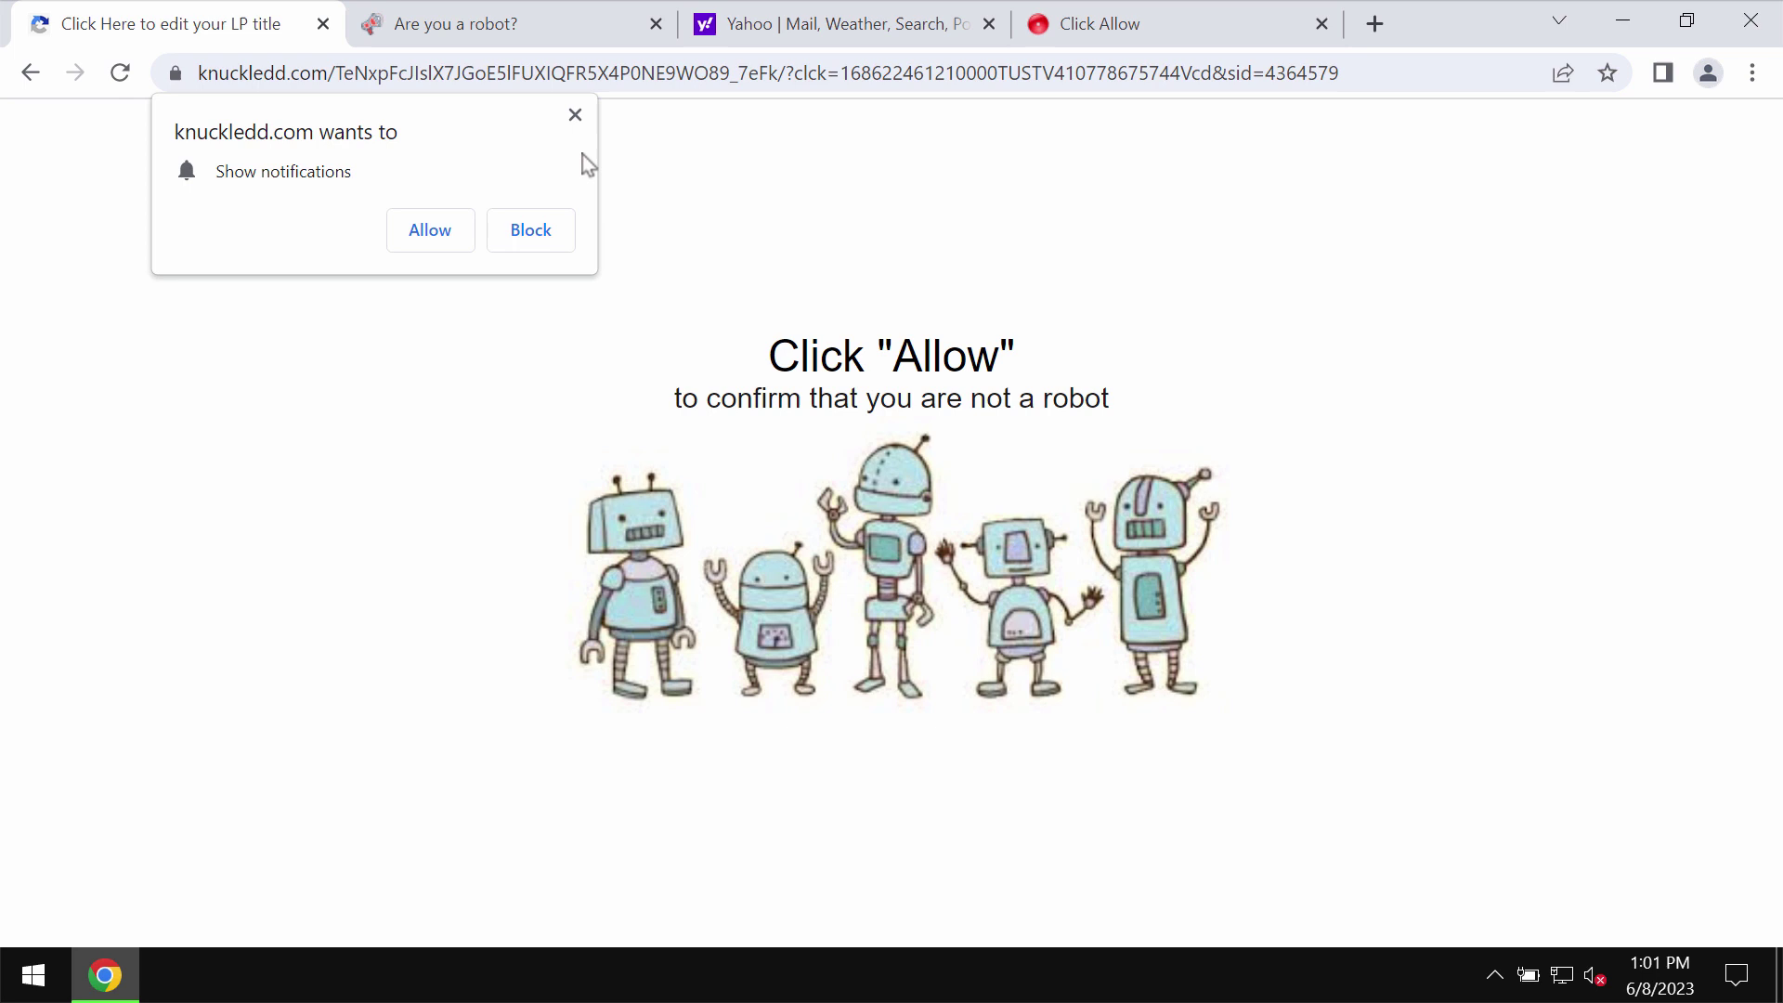
Step: Allow notifications on the Click Allow page, then close the 'Are you a robot?' and Yahoo tabs
{"action": "left_click", "coordinate": [426, 229]}
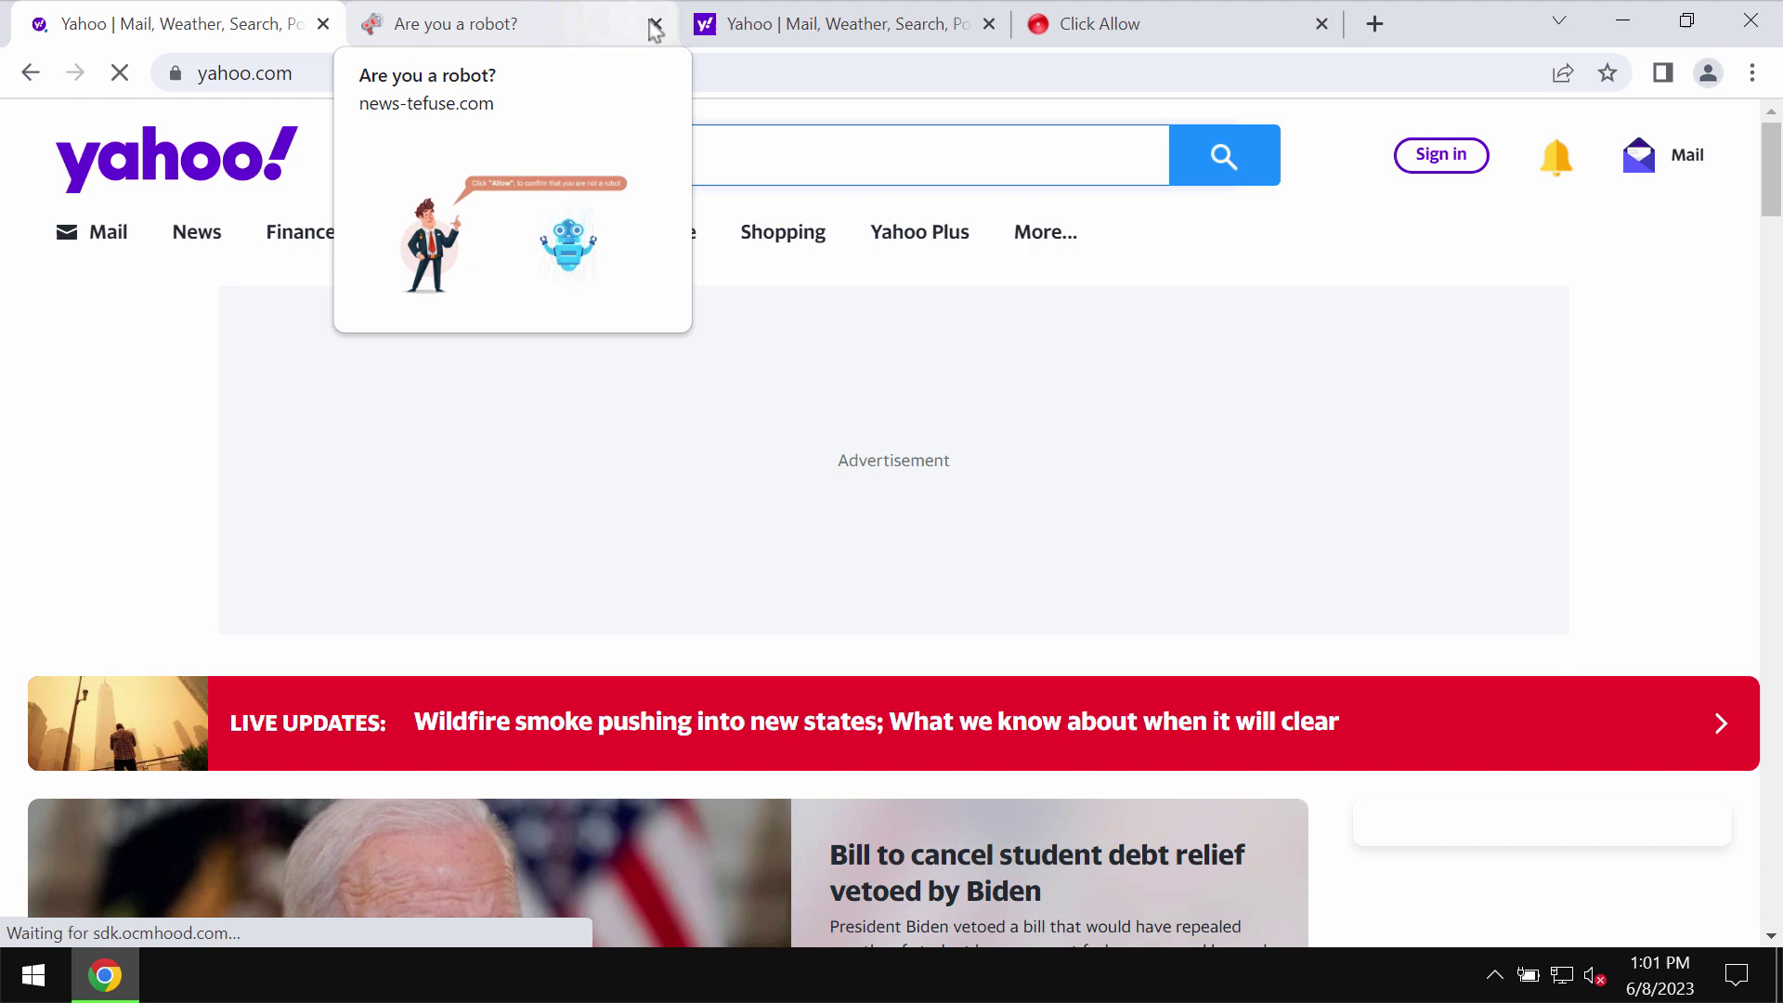
{"action": "left_click", "coordinate": [654, 24]}
{"action": "left_click", "coordinate": [655, 24]}
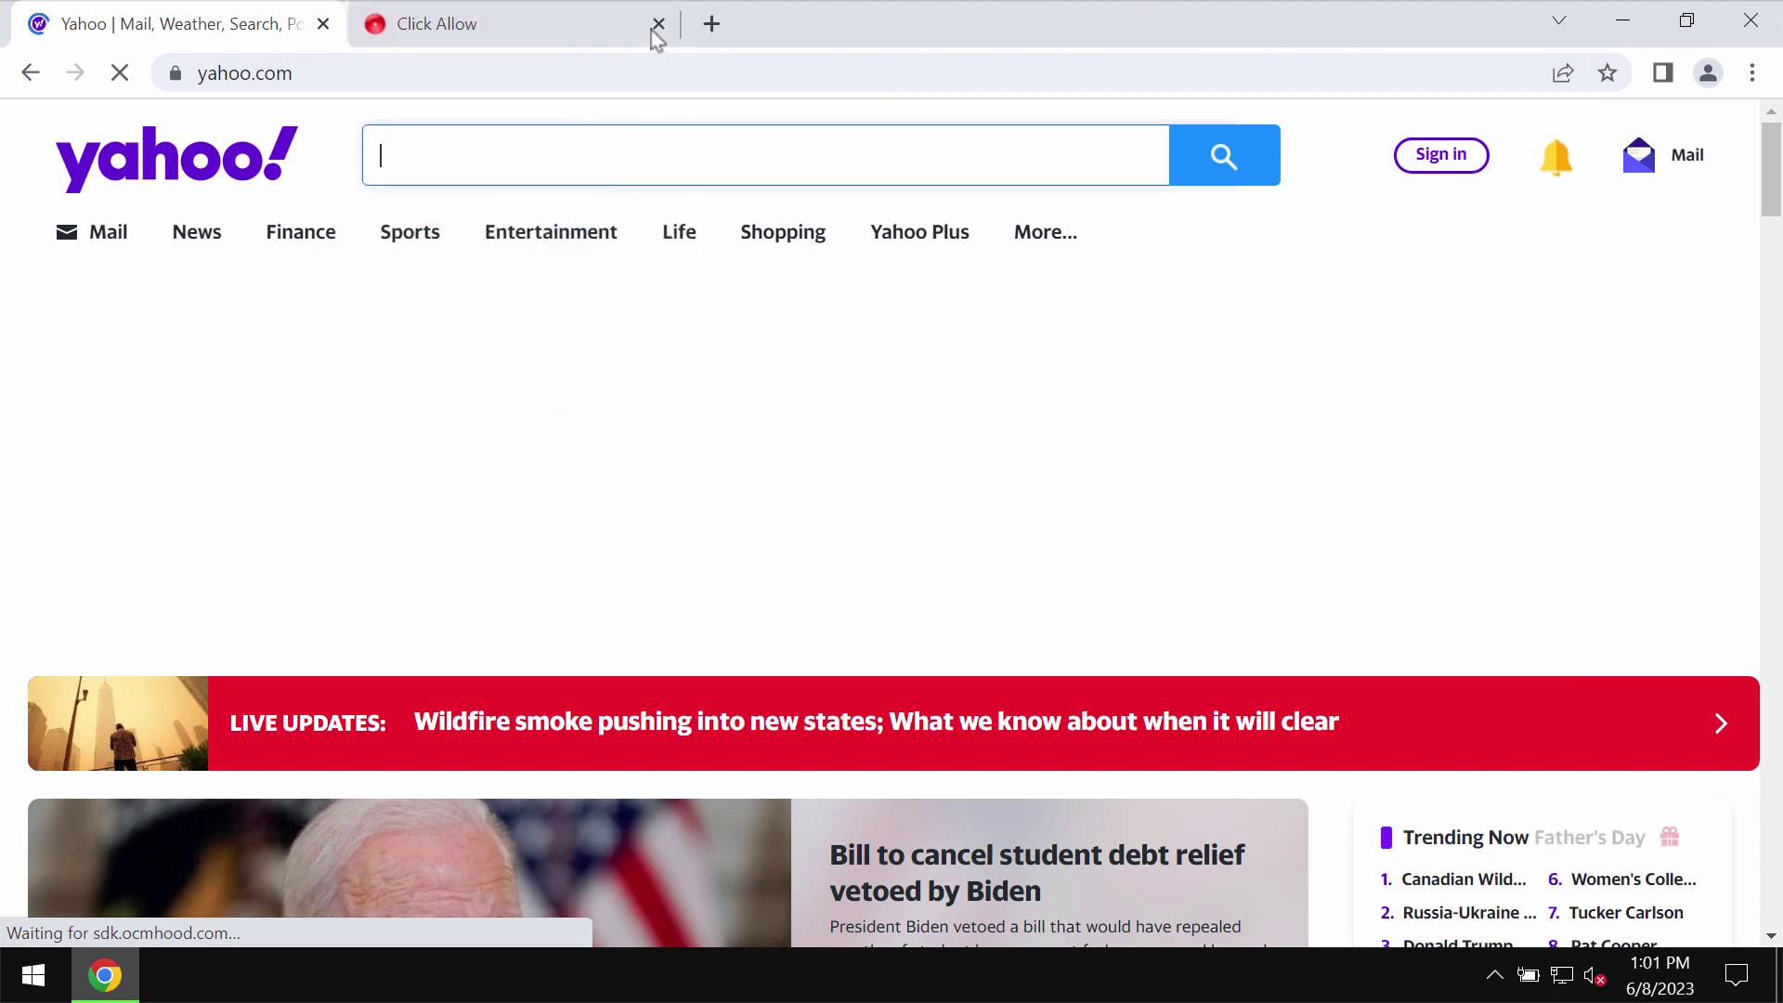
{"action": "left_click", "coordinate": [608, 25]}
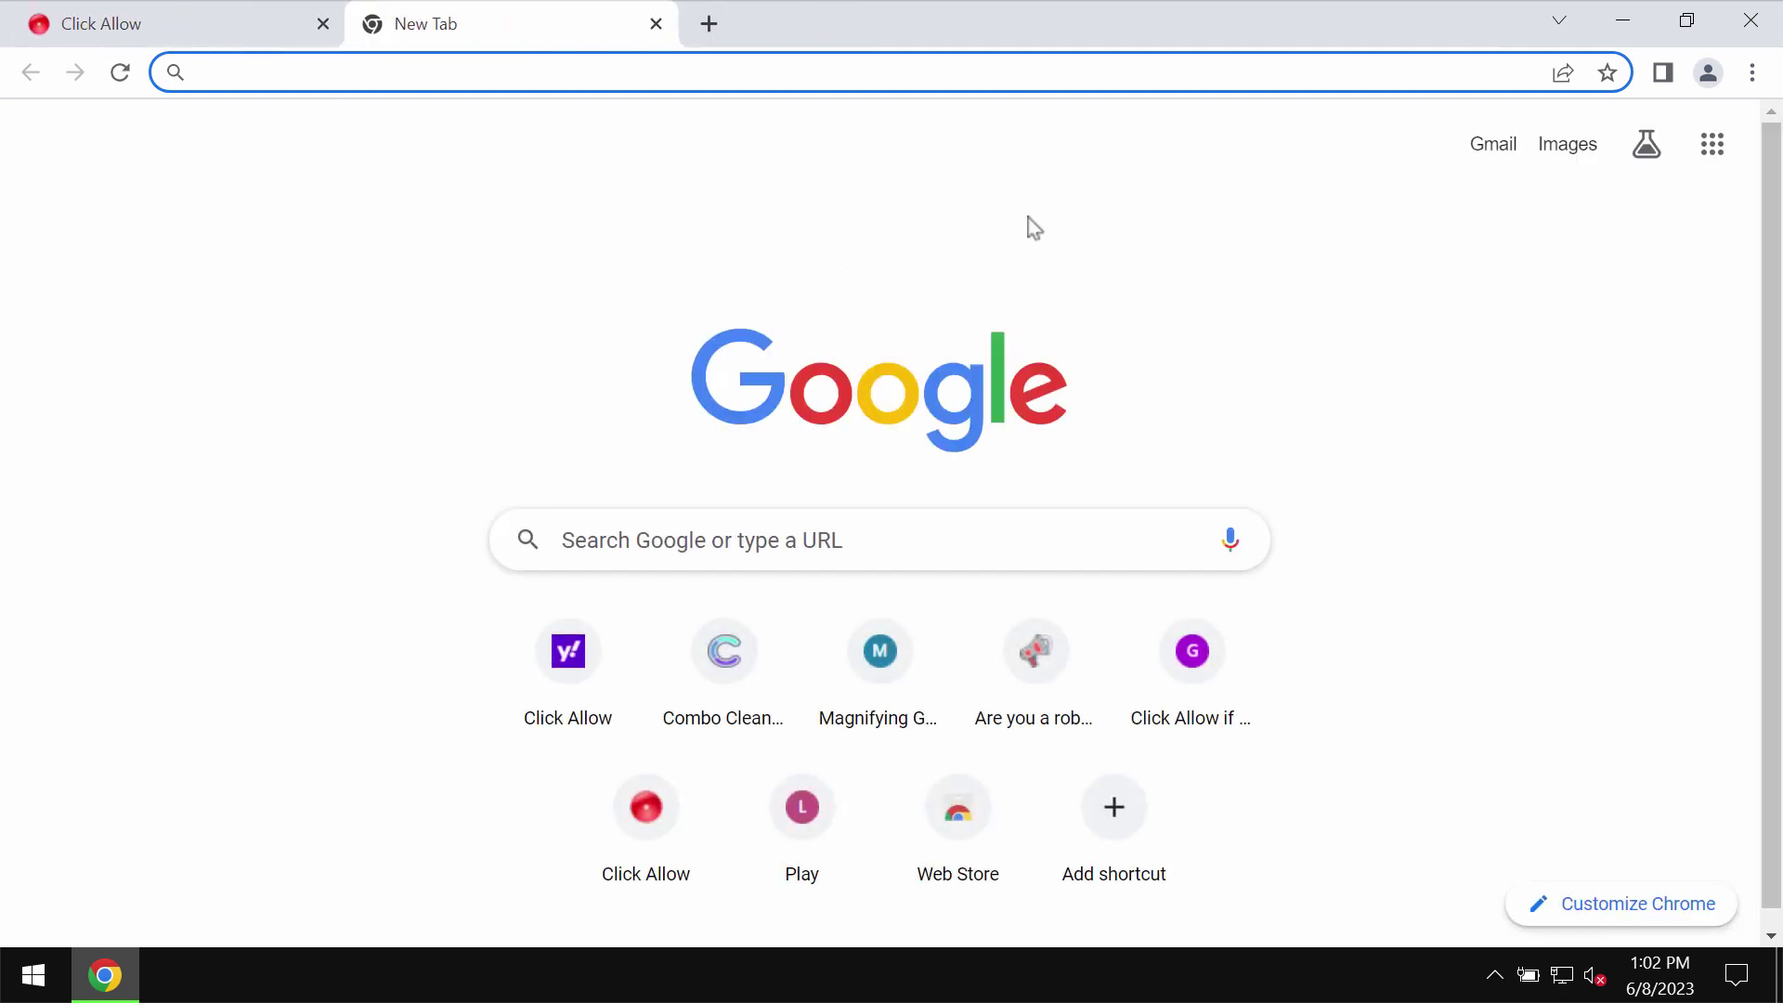
Step: Go to Settings > Privacy and security > Site settings and scroll down to Permissions
{"action": "left_click", "coordinate": [1058, 231]}
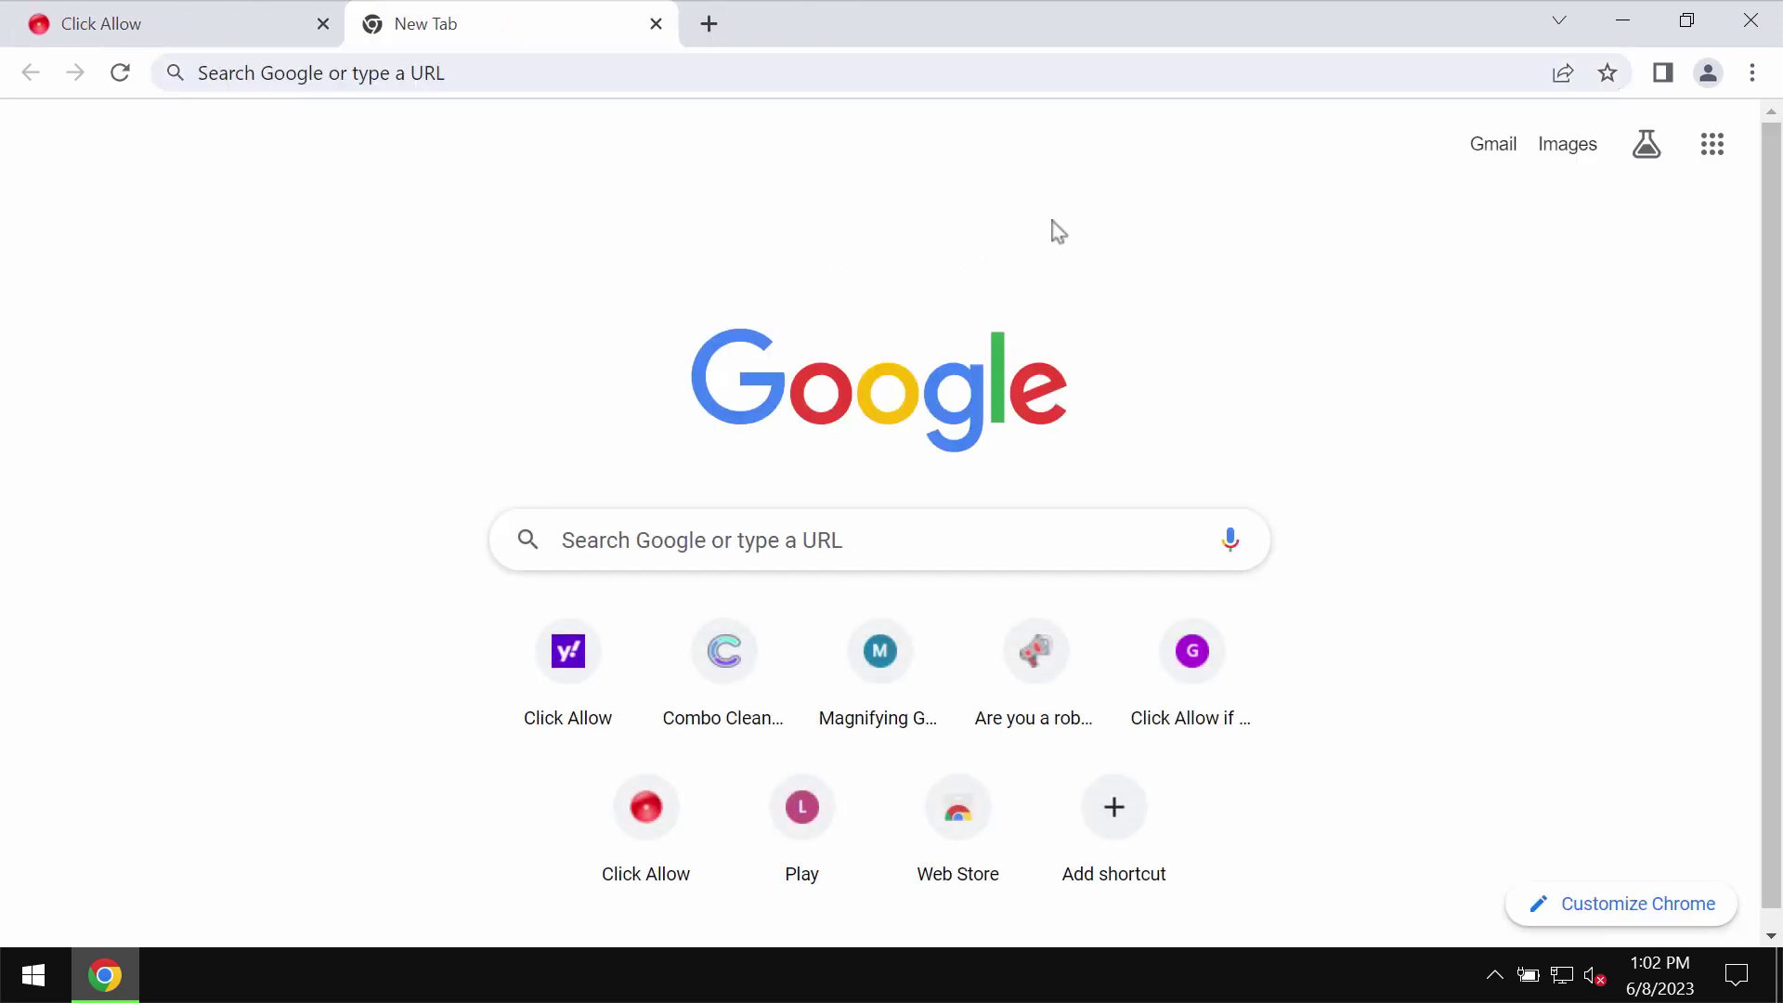
{"action": "left_click", "coordinate": [1752, 75]}
{"action": "left_click", "coordinate": [1513, 549]}
{"action": "left_click", "coordinate": [112, 348]}
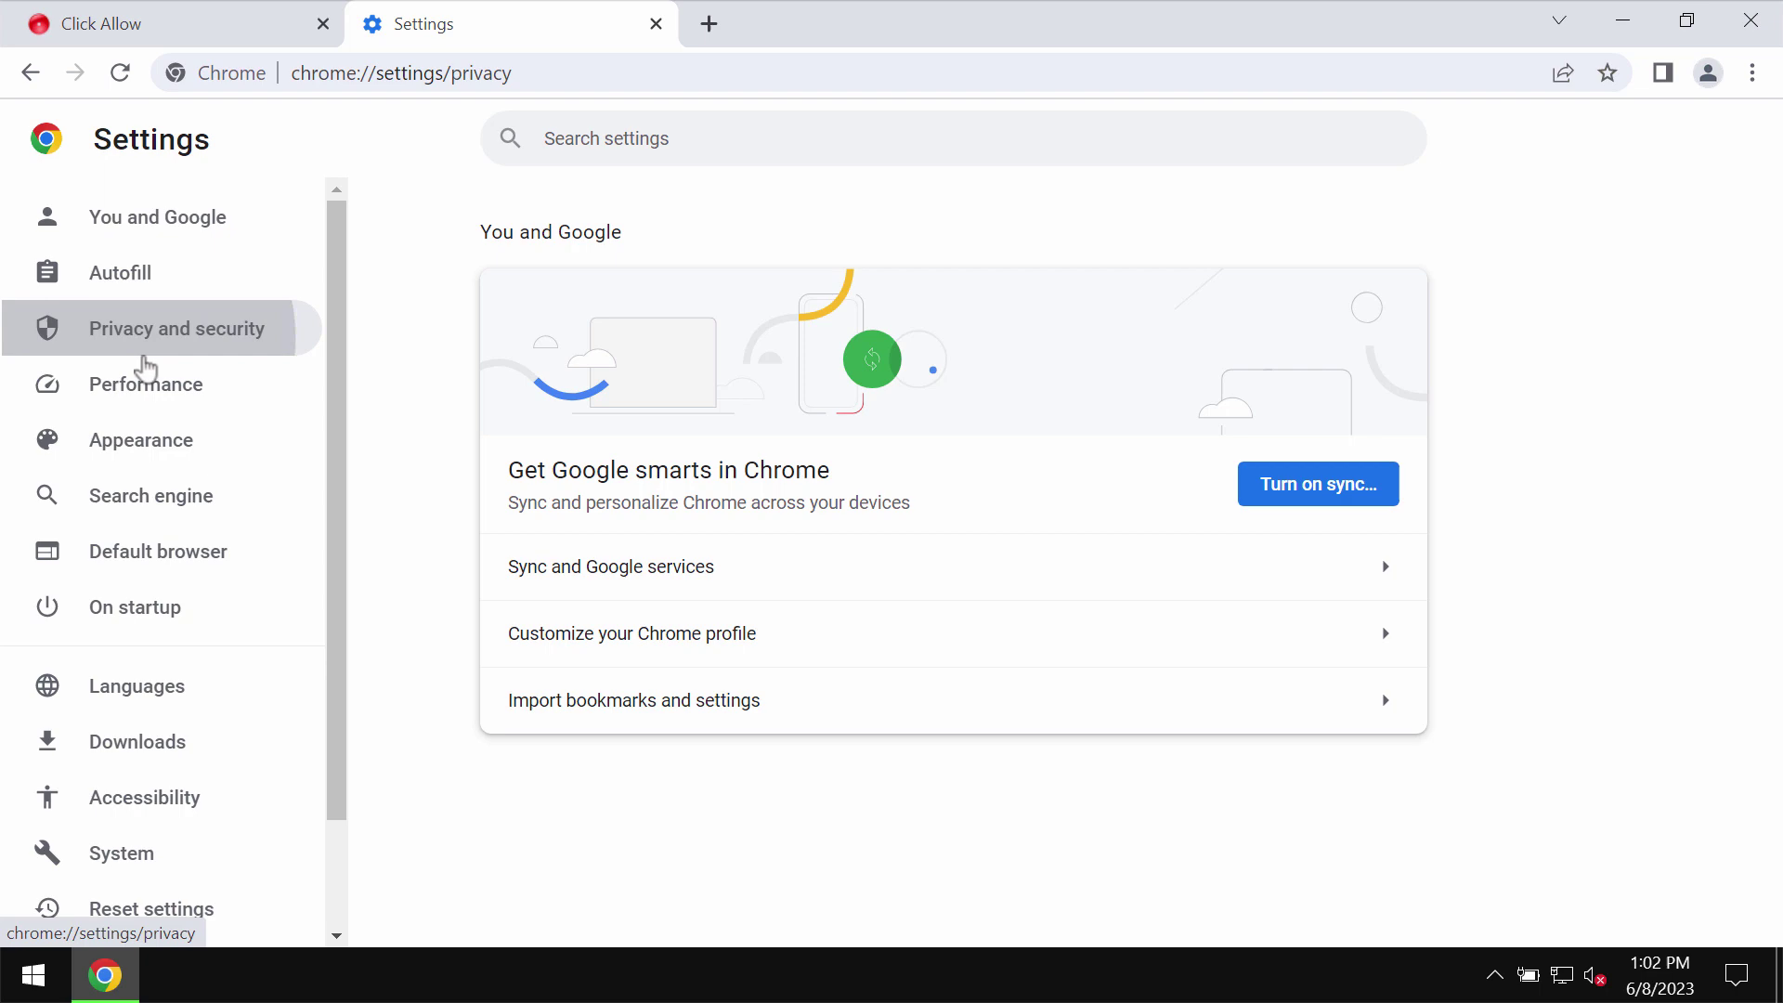
{"action": "scroll", "coordinate": [669, 910], "scroll_direction": "down", "scroll_amount": 4}
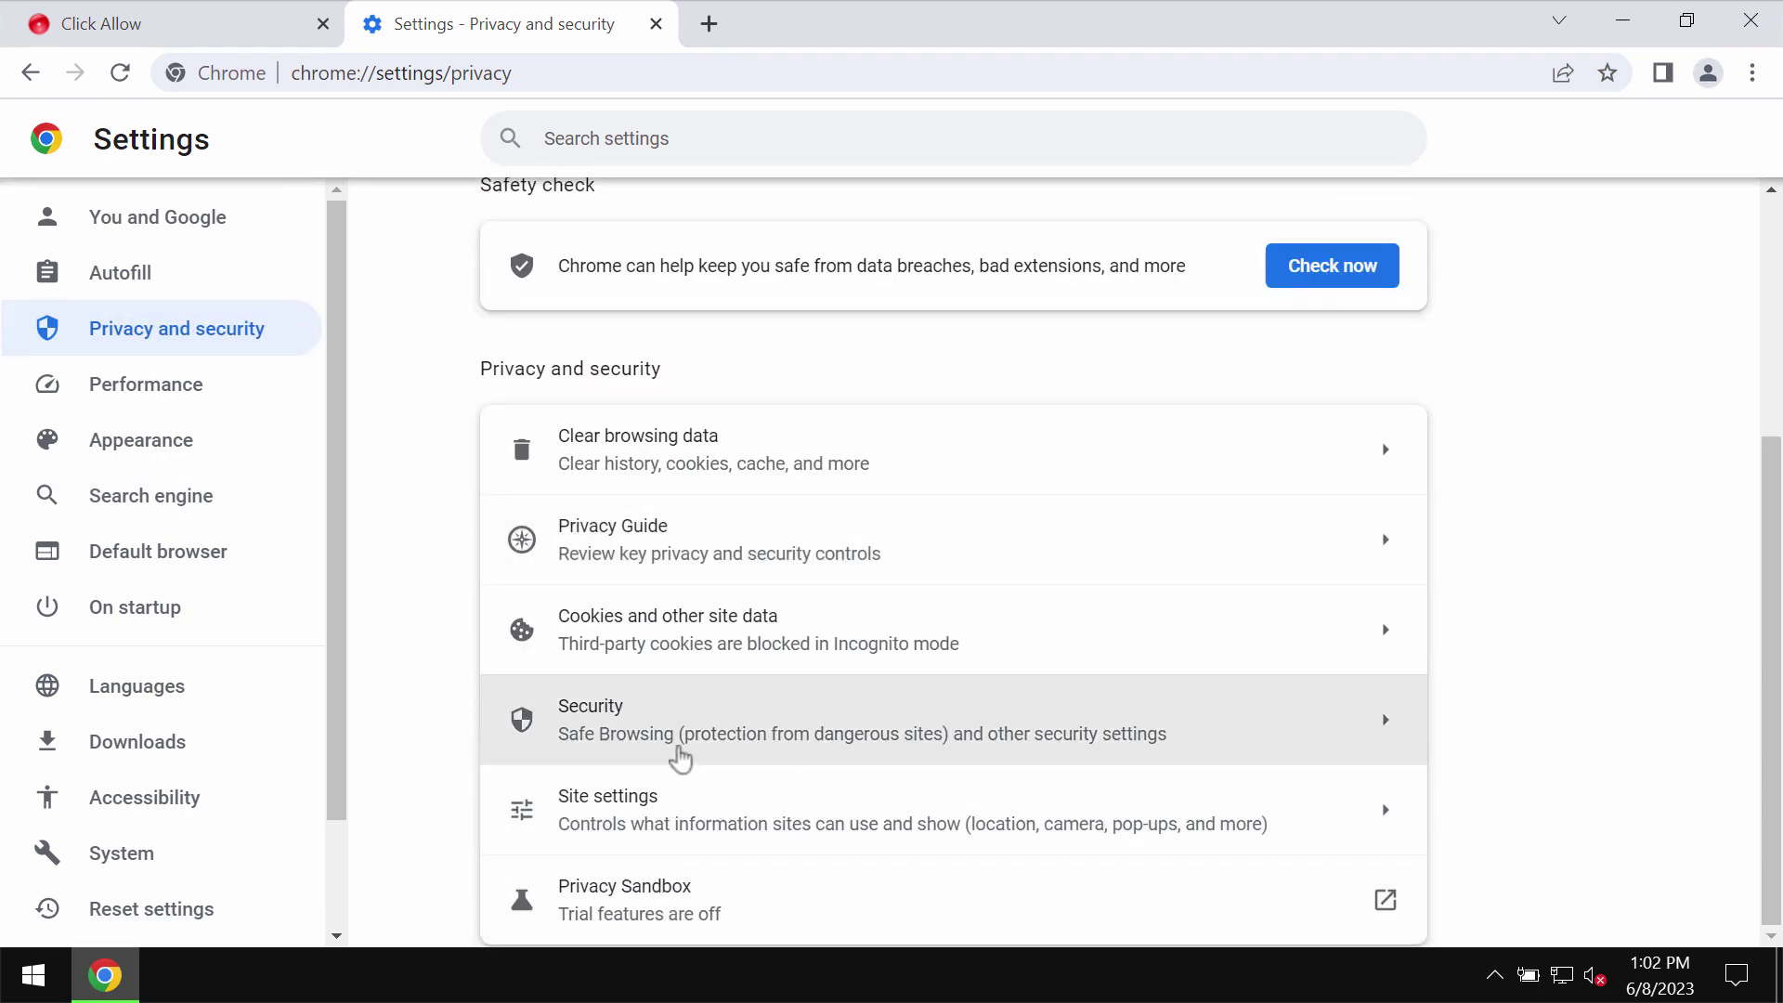
{"action": "left_click", "coordinate": [677, 804]}
{"action": "scroll", "coordinate": [929, 720], "scroll_direction": "down", "scroll_amount": 6}
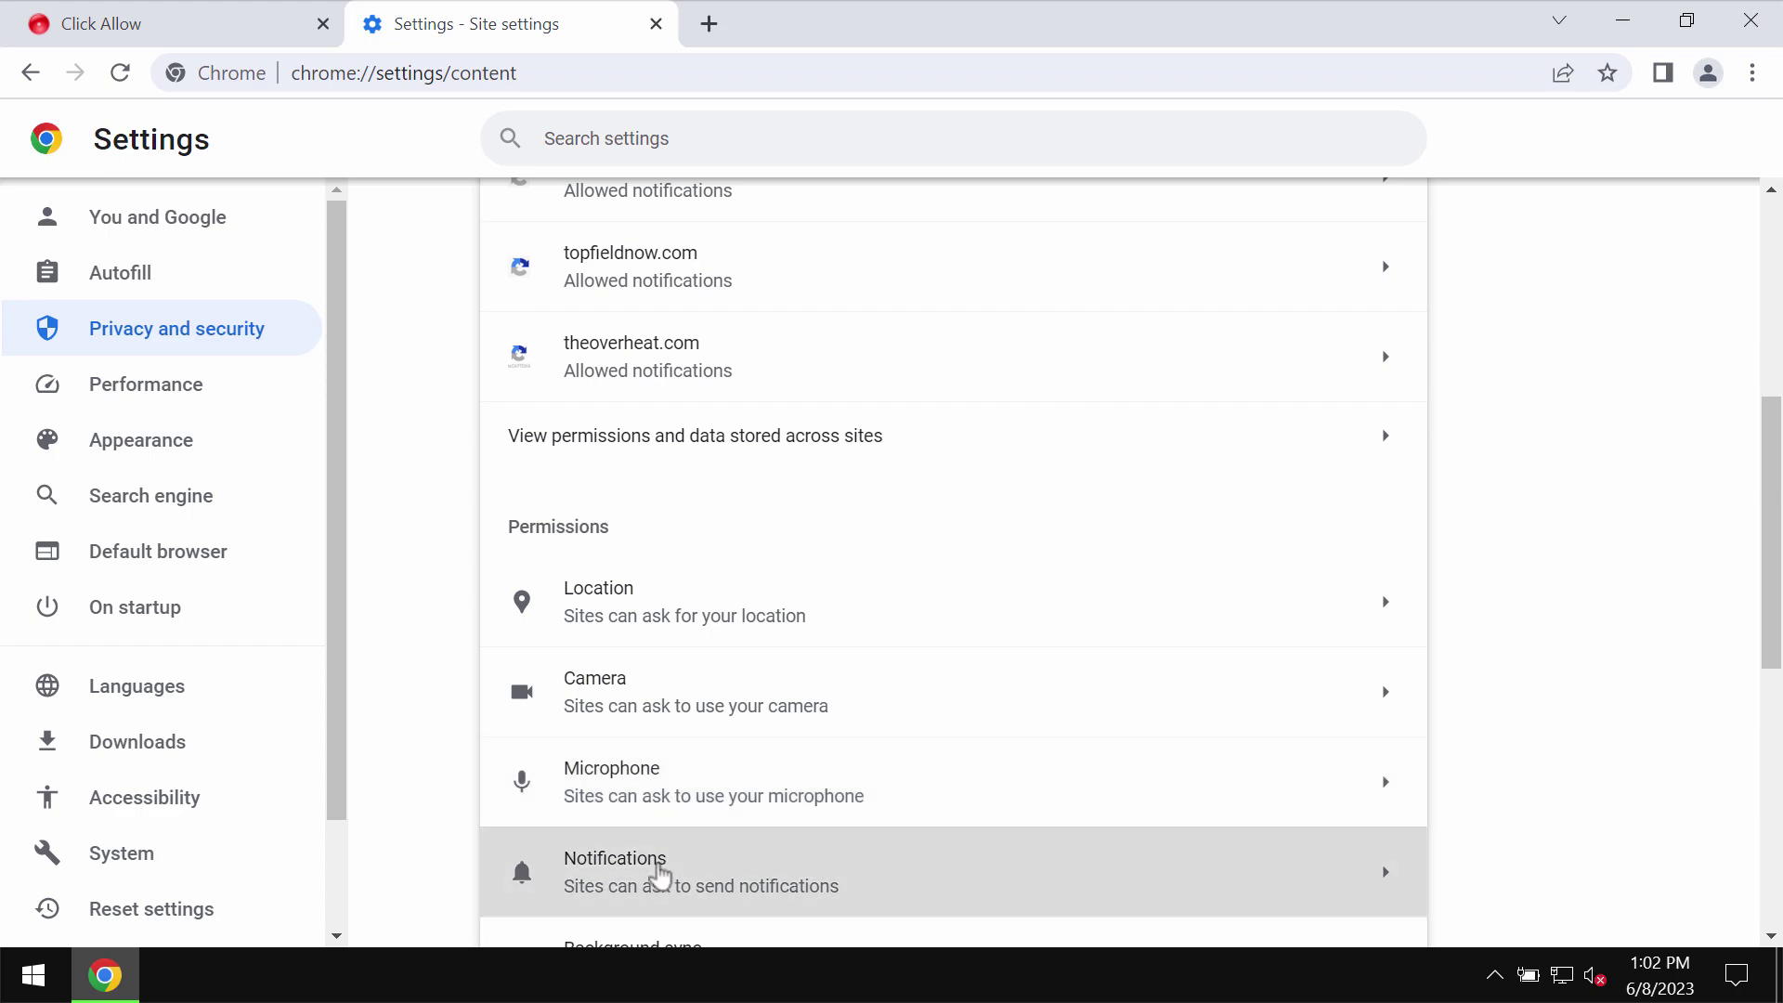
Step: Under Notifications, remove news-niyide, atinsolutions and dispatchfeed from the allowed sites
{"action": "left_click", "coordinate": [660, 872]}
{"action": "scroll", "coordinate": [1185, 688], "scroll_direction": "down", "scroll_amount": 2}
{"action": "scroll", "coordinate": [1188, 694], "scroll_direction": "down", "scroll_amount": 8}
{"action": "scroll", "coordinate": [1150, 677], "scroll_direction": "up", "scroll_amount": 4}
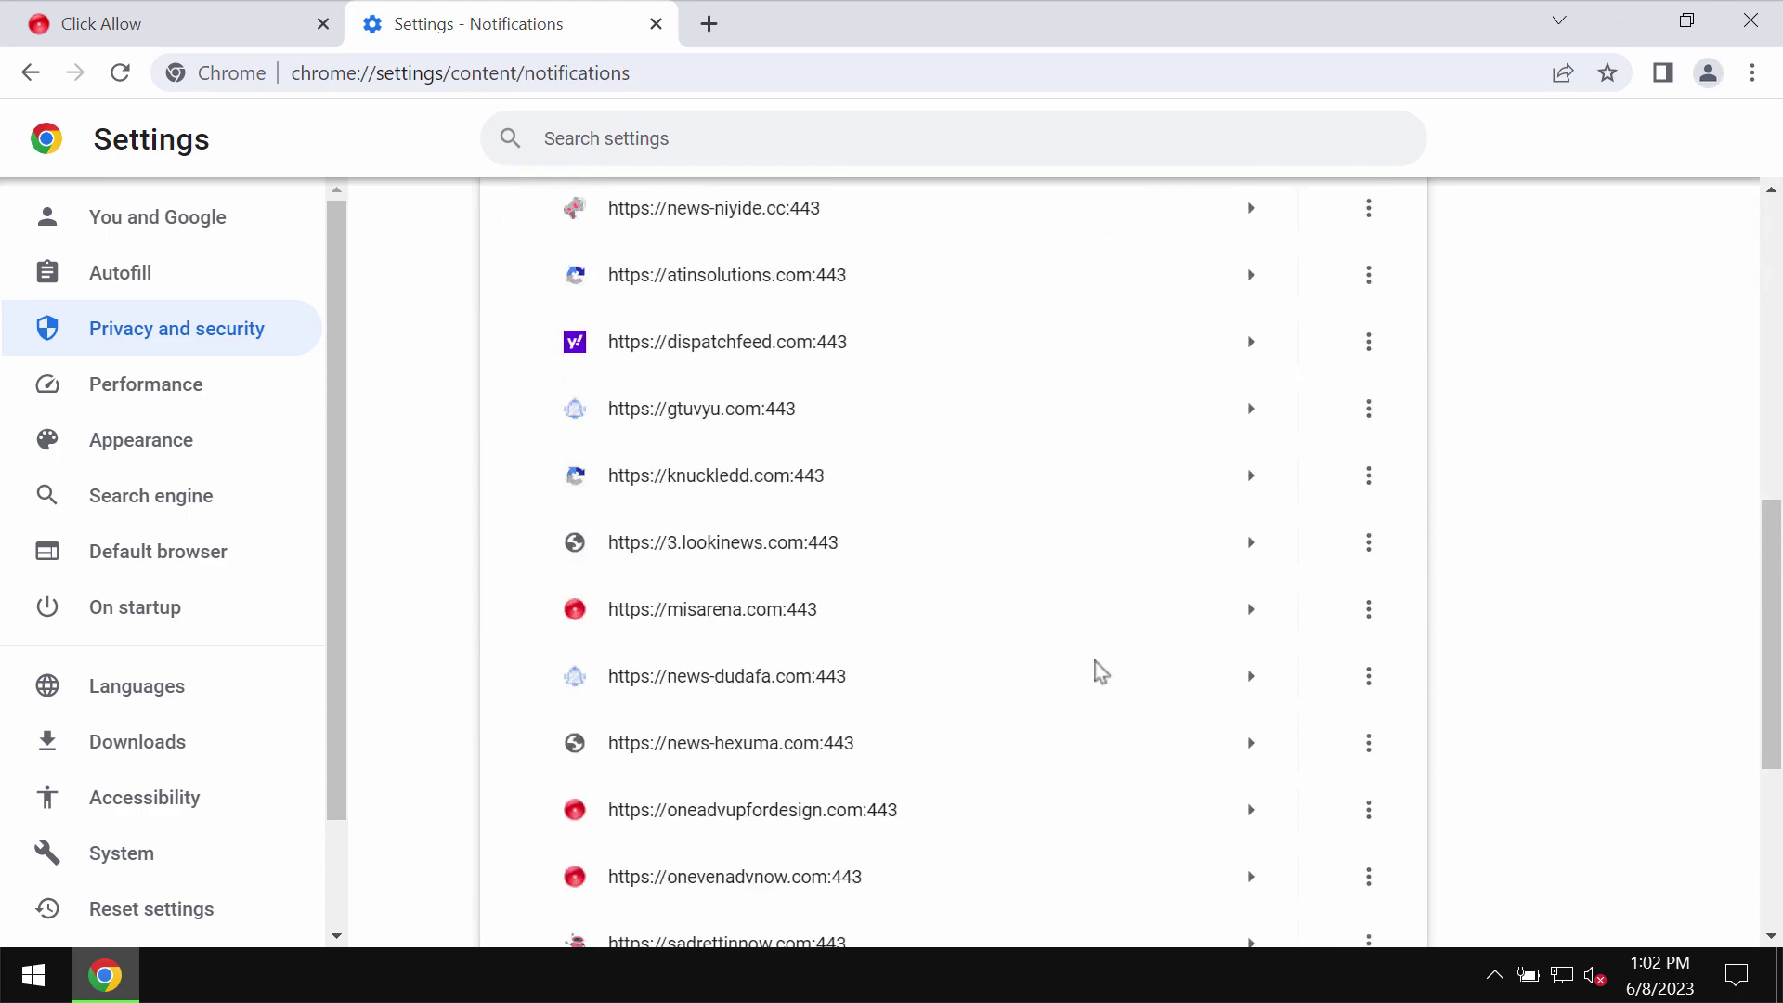
{"action": "left_click", "coordinate": [1368, 508]}
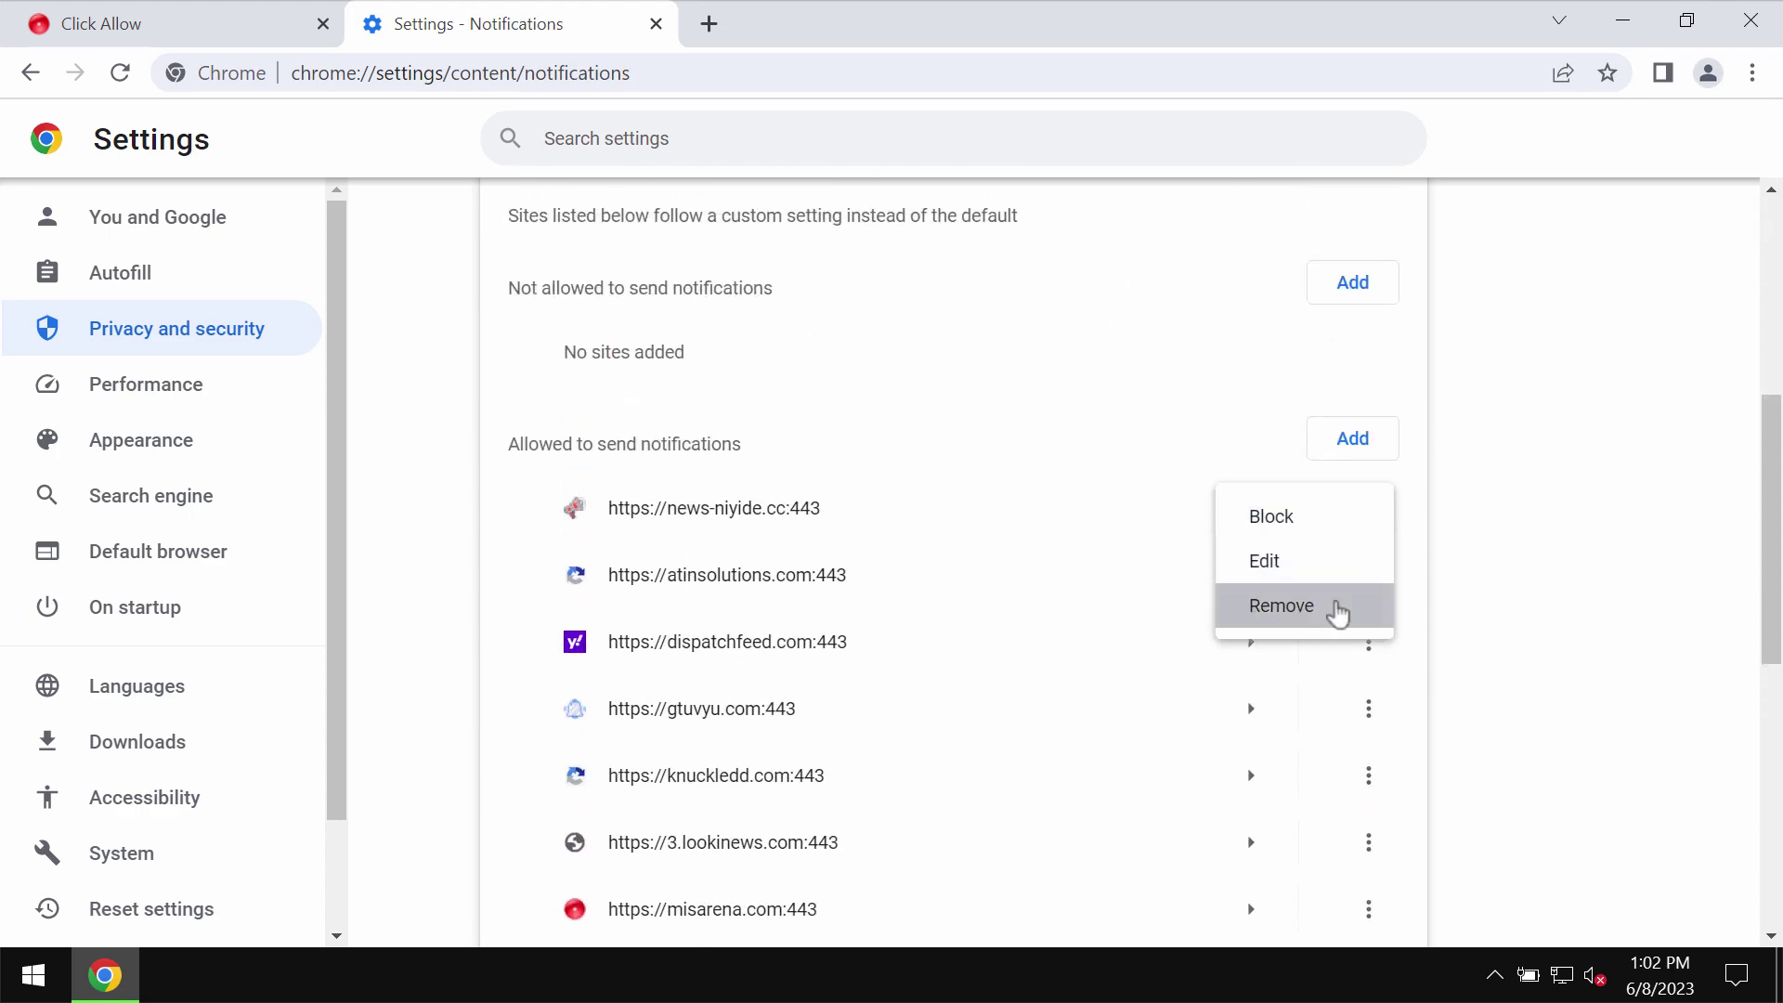
{"action": "left_click", "coordinate": [1335, 606]}
{"action": "left_click", "coordinate": [1370, 509]}
{"action": "left_click", "coordinate": [1335, 608]}
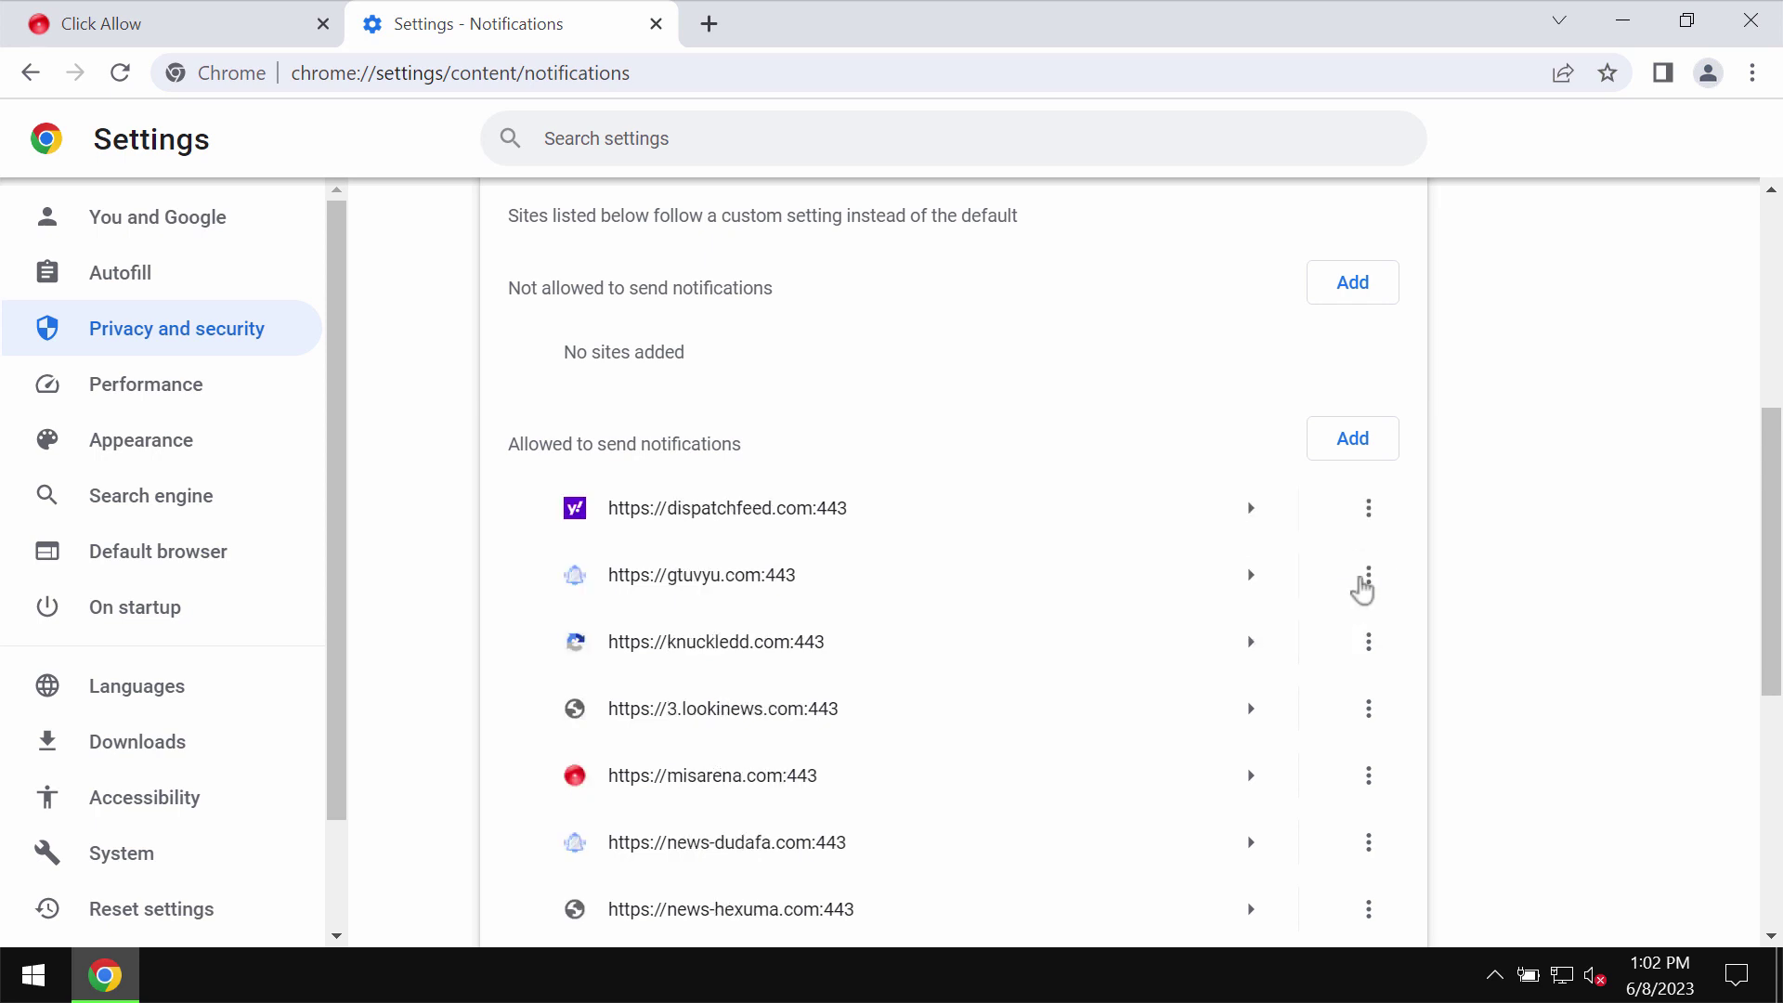
{"action": "left_click", "coordinate": [1369, 508]}
{"action": "left_click", "coordinate": [1343, 608]}
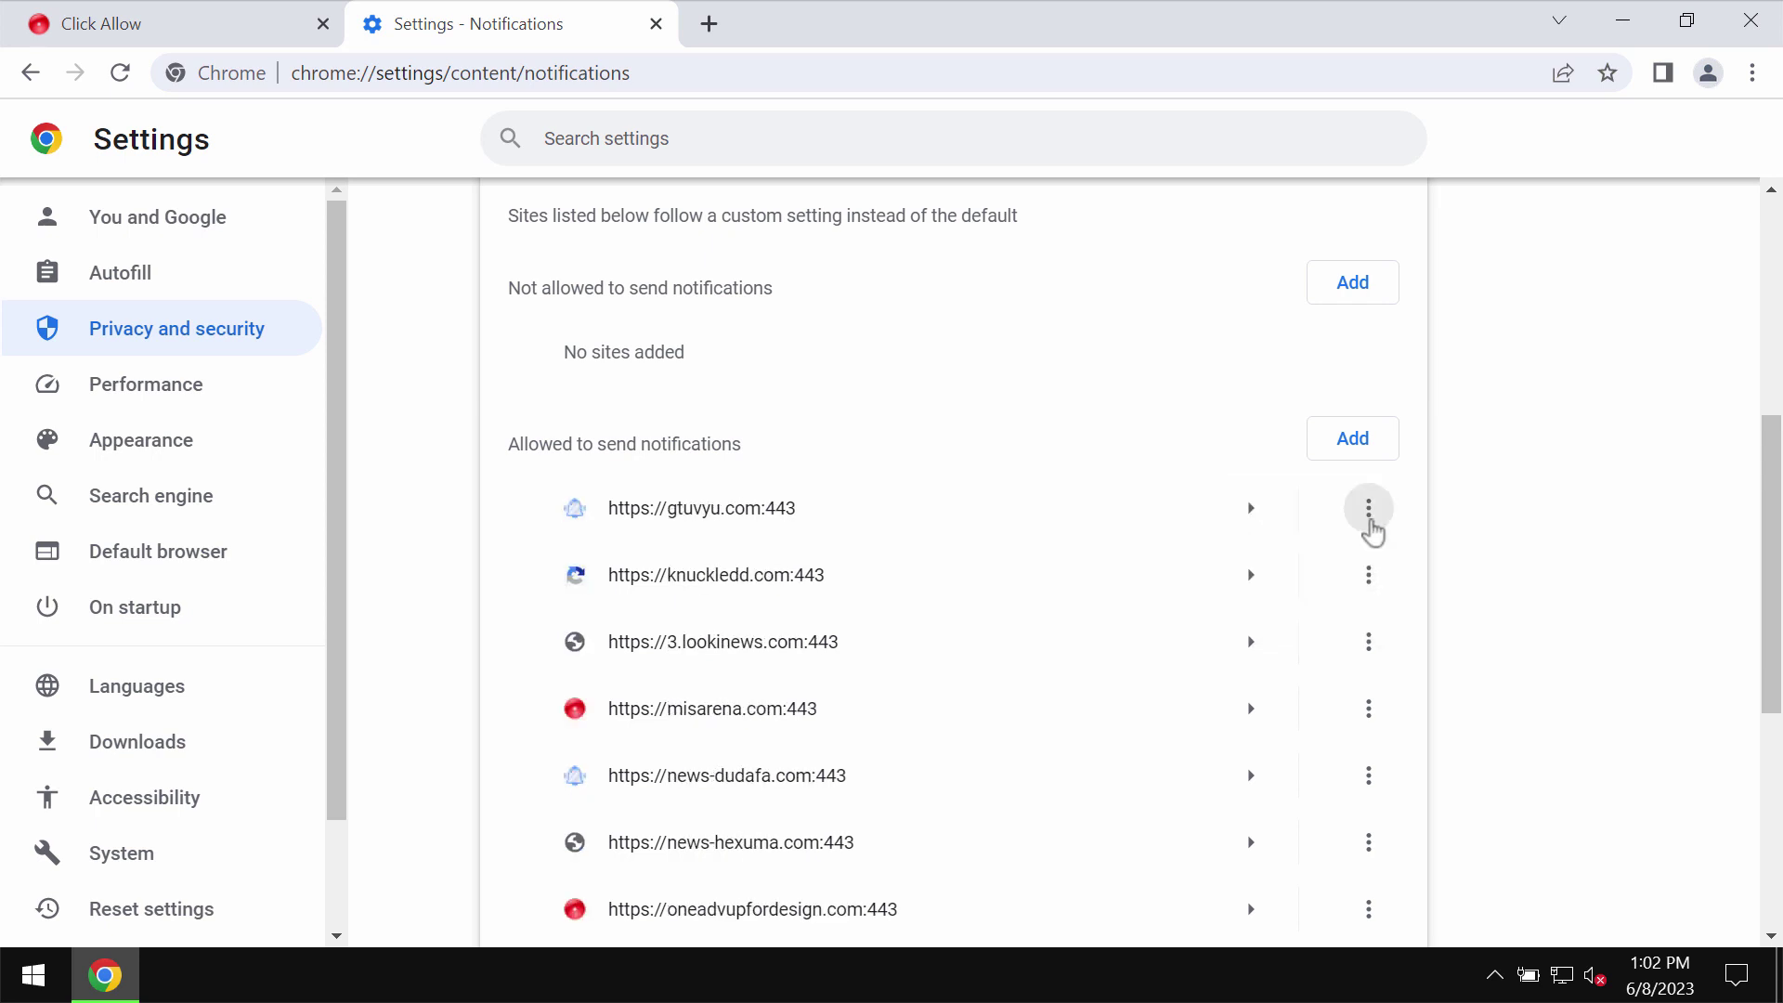
Step: Remove gtuvyu, knuckledd, 3.lookinews, misarena, news-dudafa and news-hexuma from allowed notifications
{"action": "left_click", "coordinate": [1369, 508]}
{"action": "left_click", "coordinate": [1344, 605]}
{"action": "left_click", "coordinate": [1368, 511]}
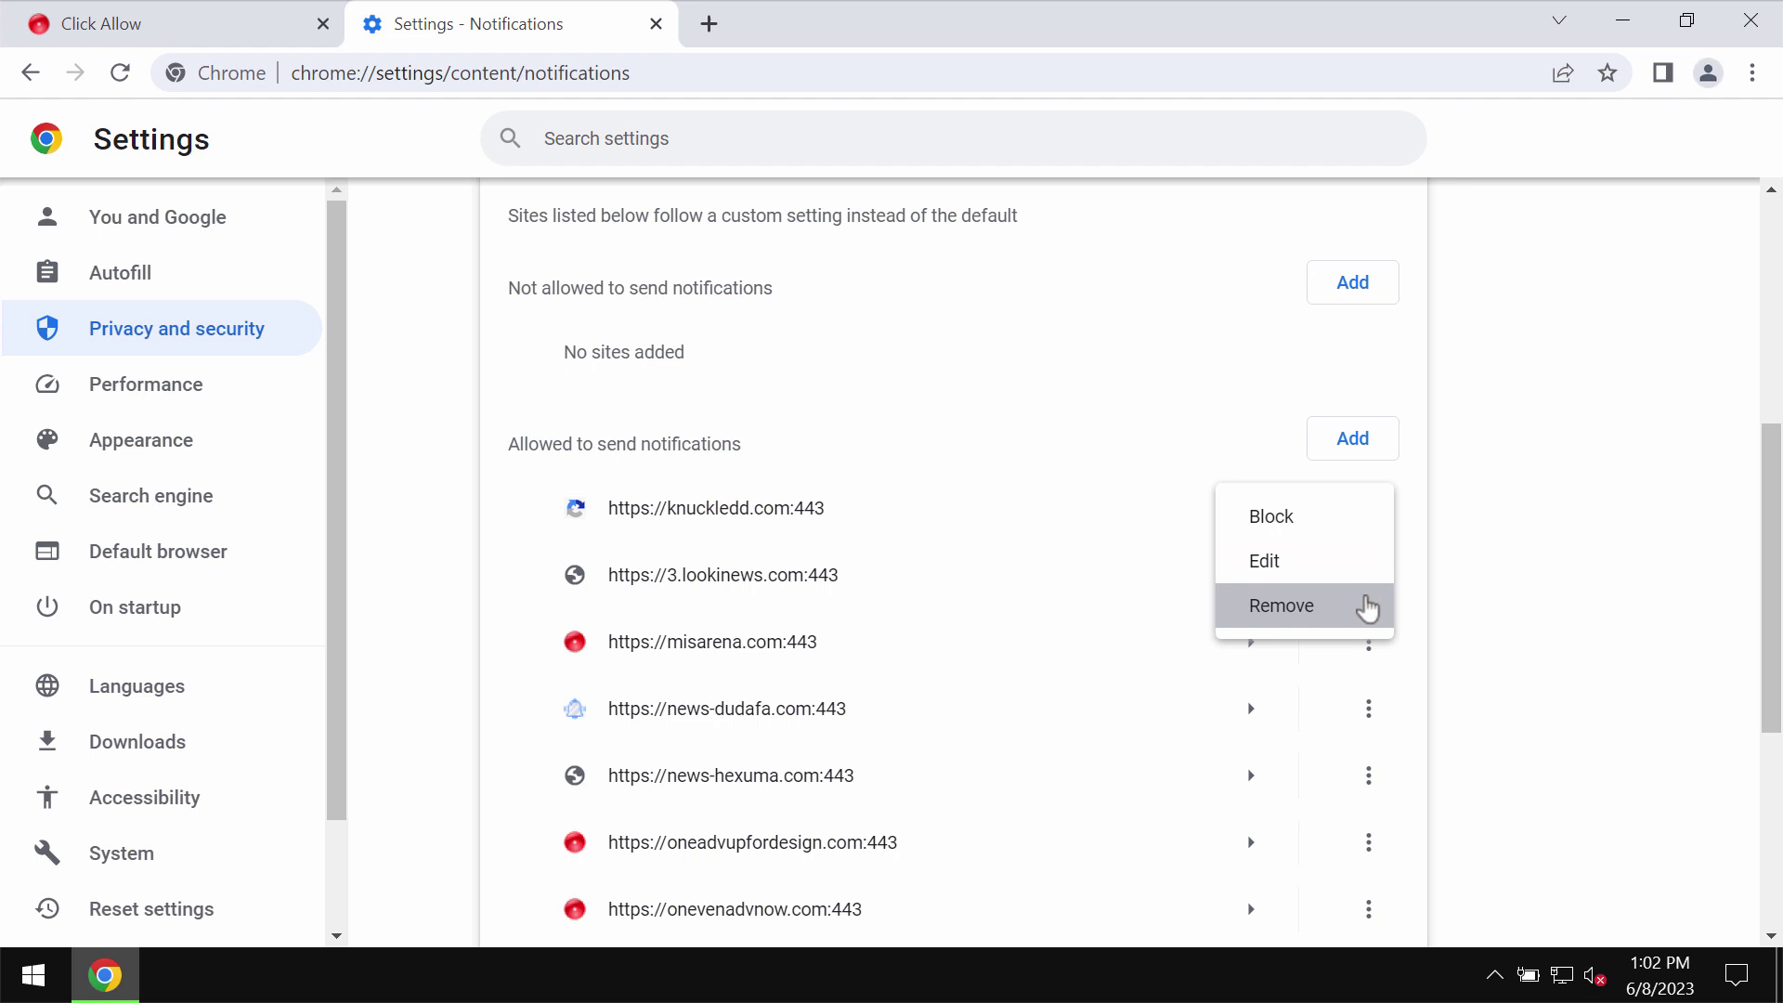
{"action": "left_click", "coordinate": [1364, 606]}
{"action": "left_click", "coordinate": [1369, 512]}
{"action": "left_click", "coordinate": [1356, 605]}
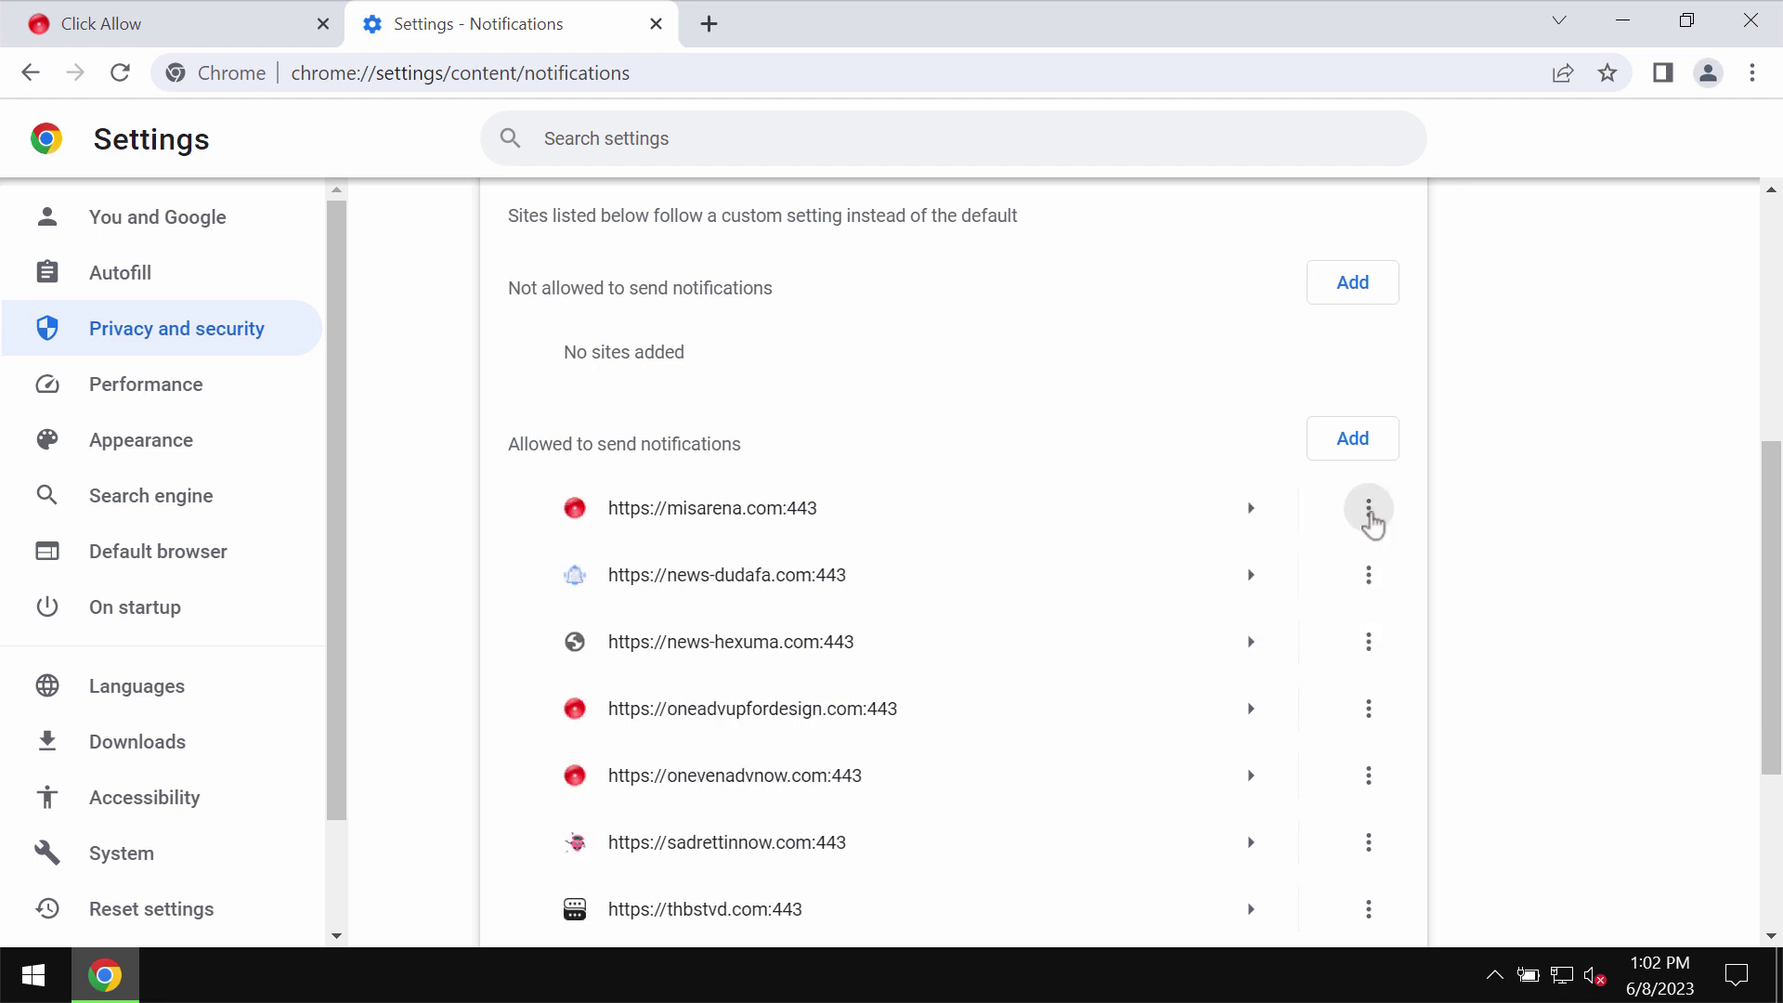
{"action": "left_click", "coordinate": [1368, 509]}
{"action": "left_click", "coordinate": [1357, 606]}
{"action": "left_click", "coordinate": [1368, 508]}
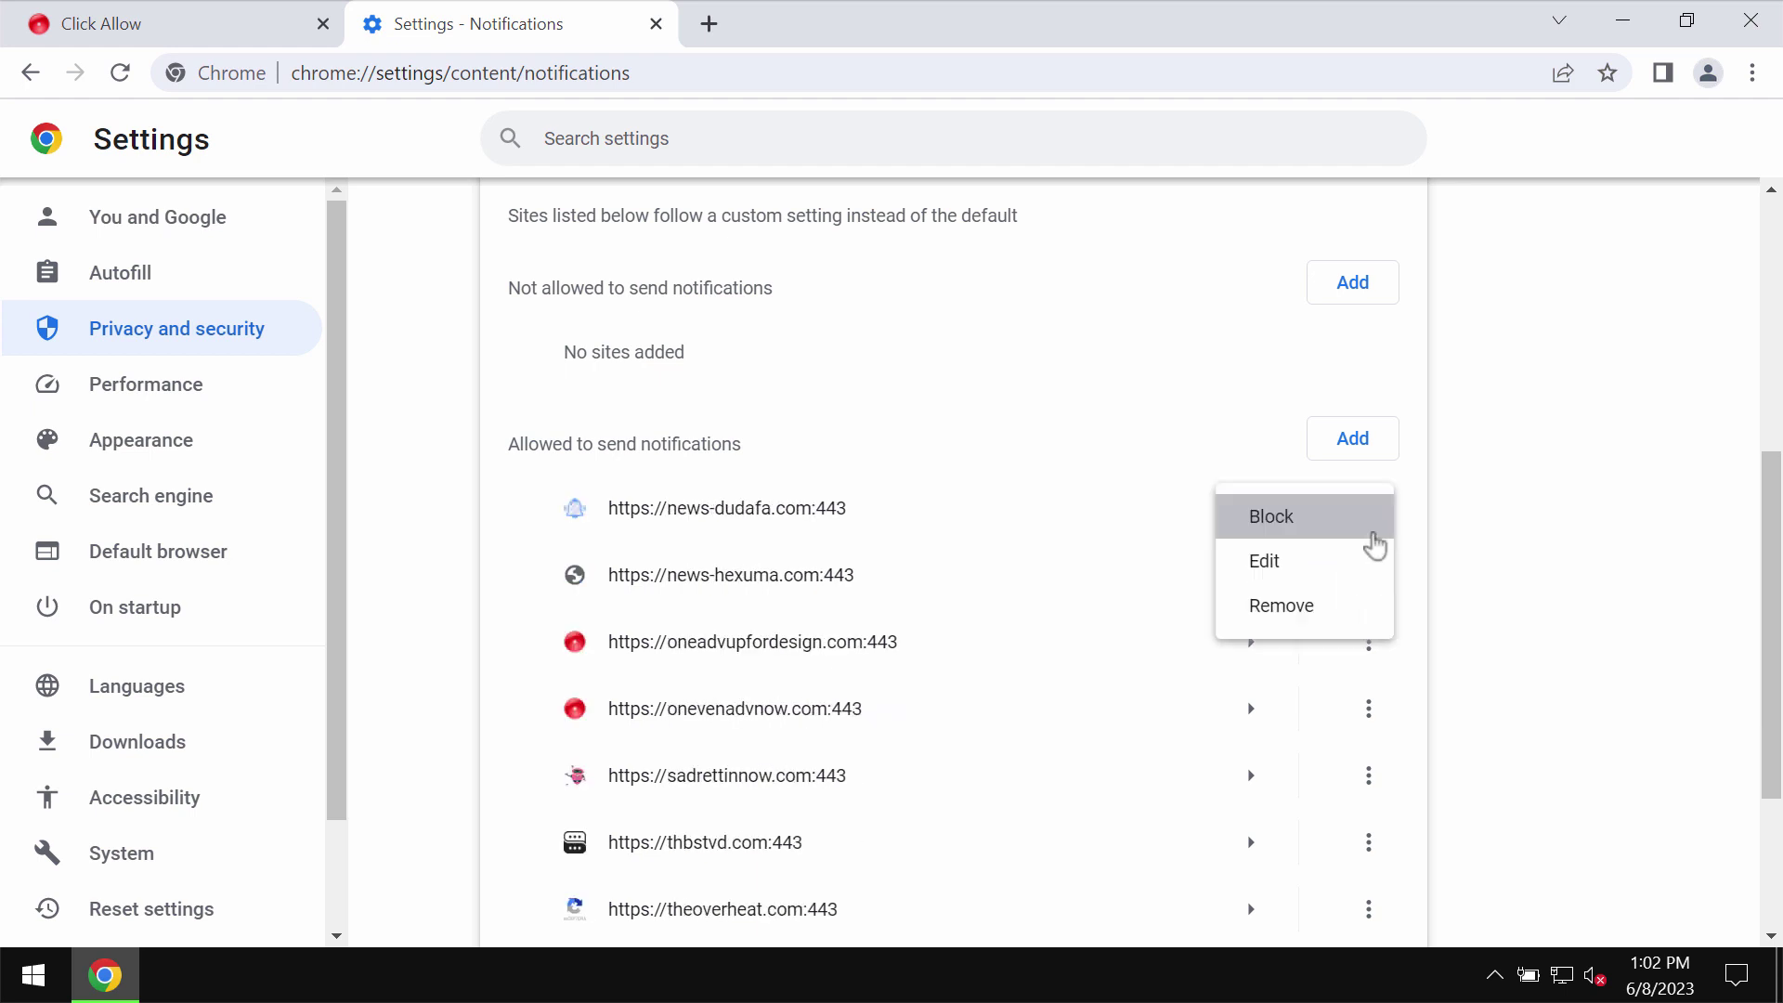
{"action": "left_click", "coordinate": [1356, 608]}
{"action": "left_click", "coordinate": [1368, 509]}
{"action": "left_click", "coordinate": [1348, 601]}
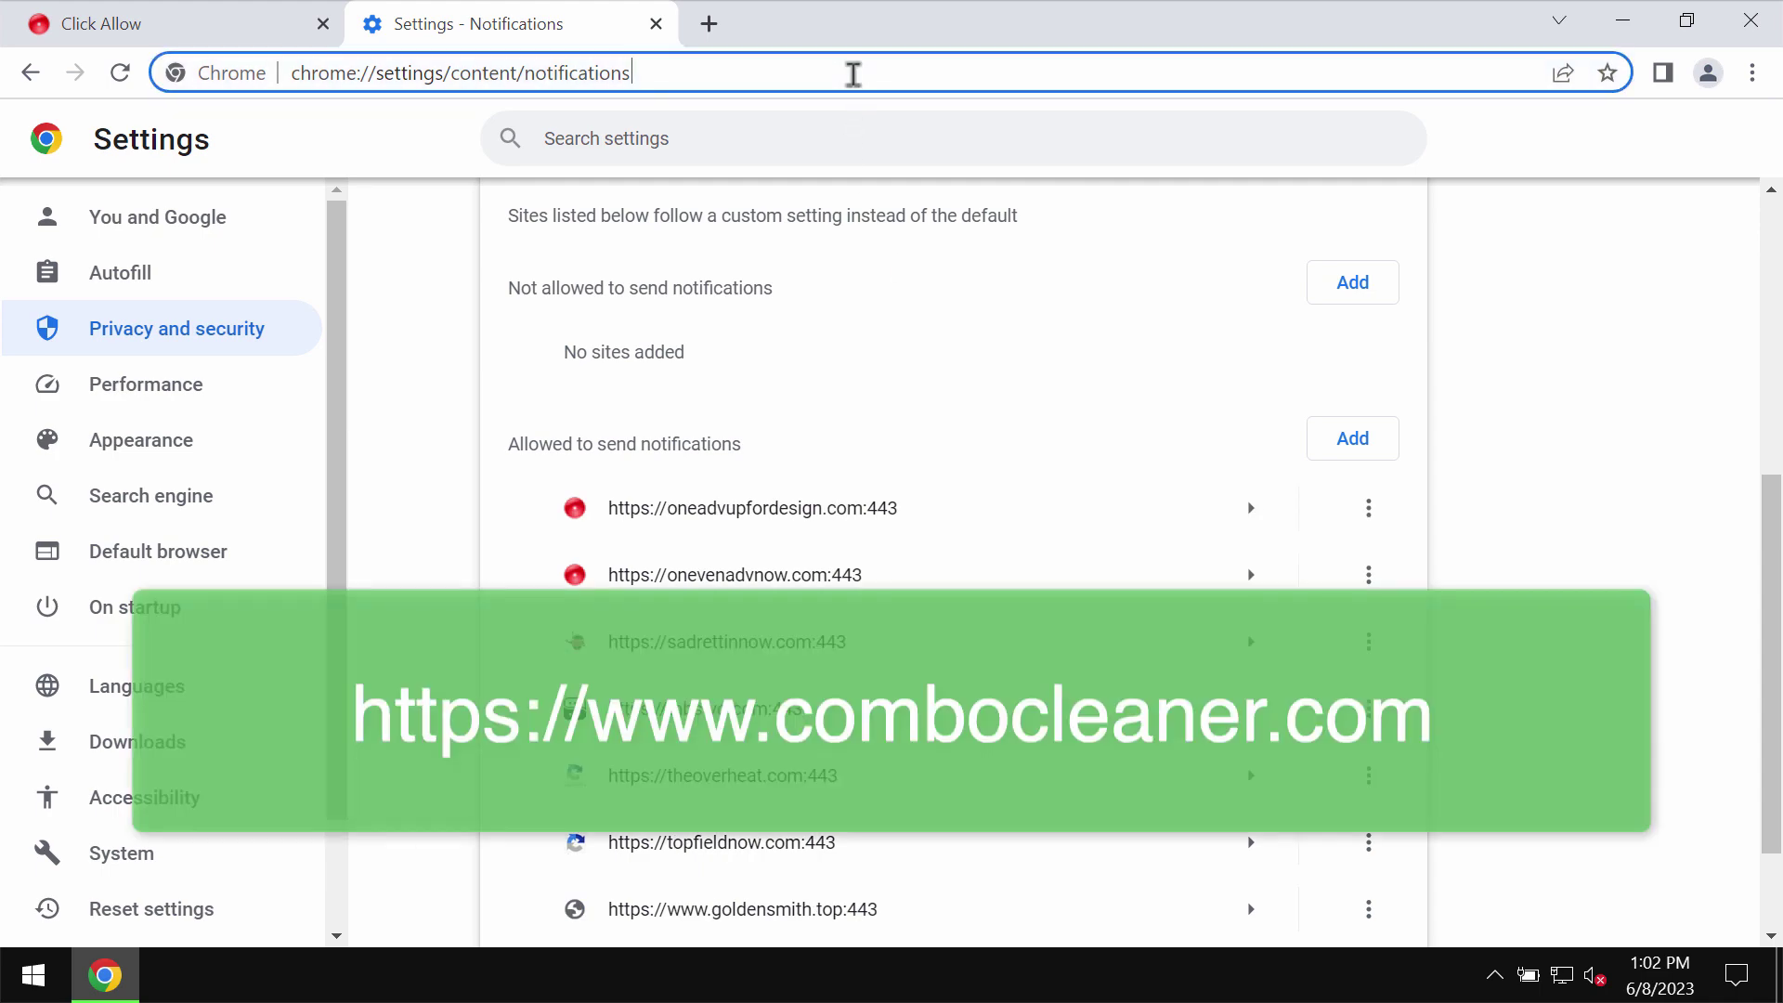
Step: Load combocleaner.com from the address bar in the current tab
{"action": "left_click", "coordinate": [851, 72]}
{"action": "type", "text": "c"}
{"action": "key", "text": "Return"}
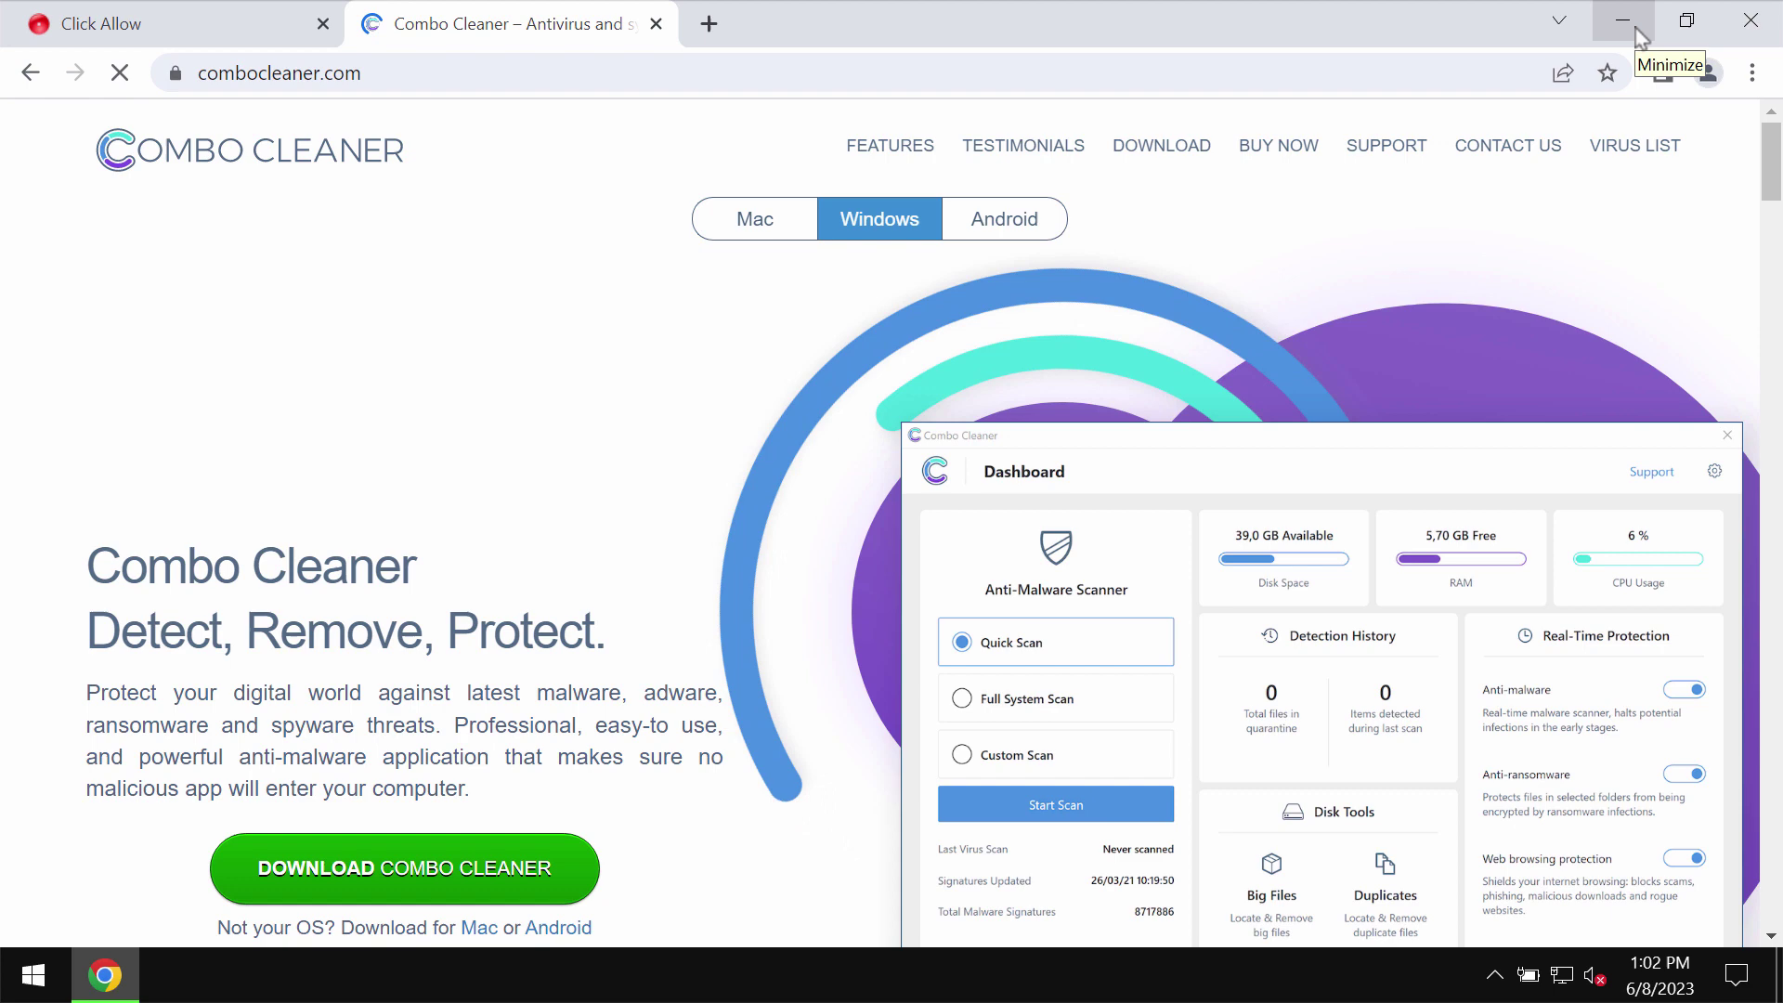
Step: Minimize Chrome and launch Combo Cleaner from its desktop shortcut
{"action": "left_click", "coordinate": [1638, 36]}
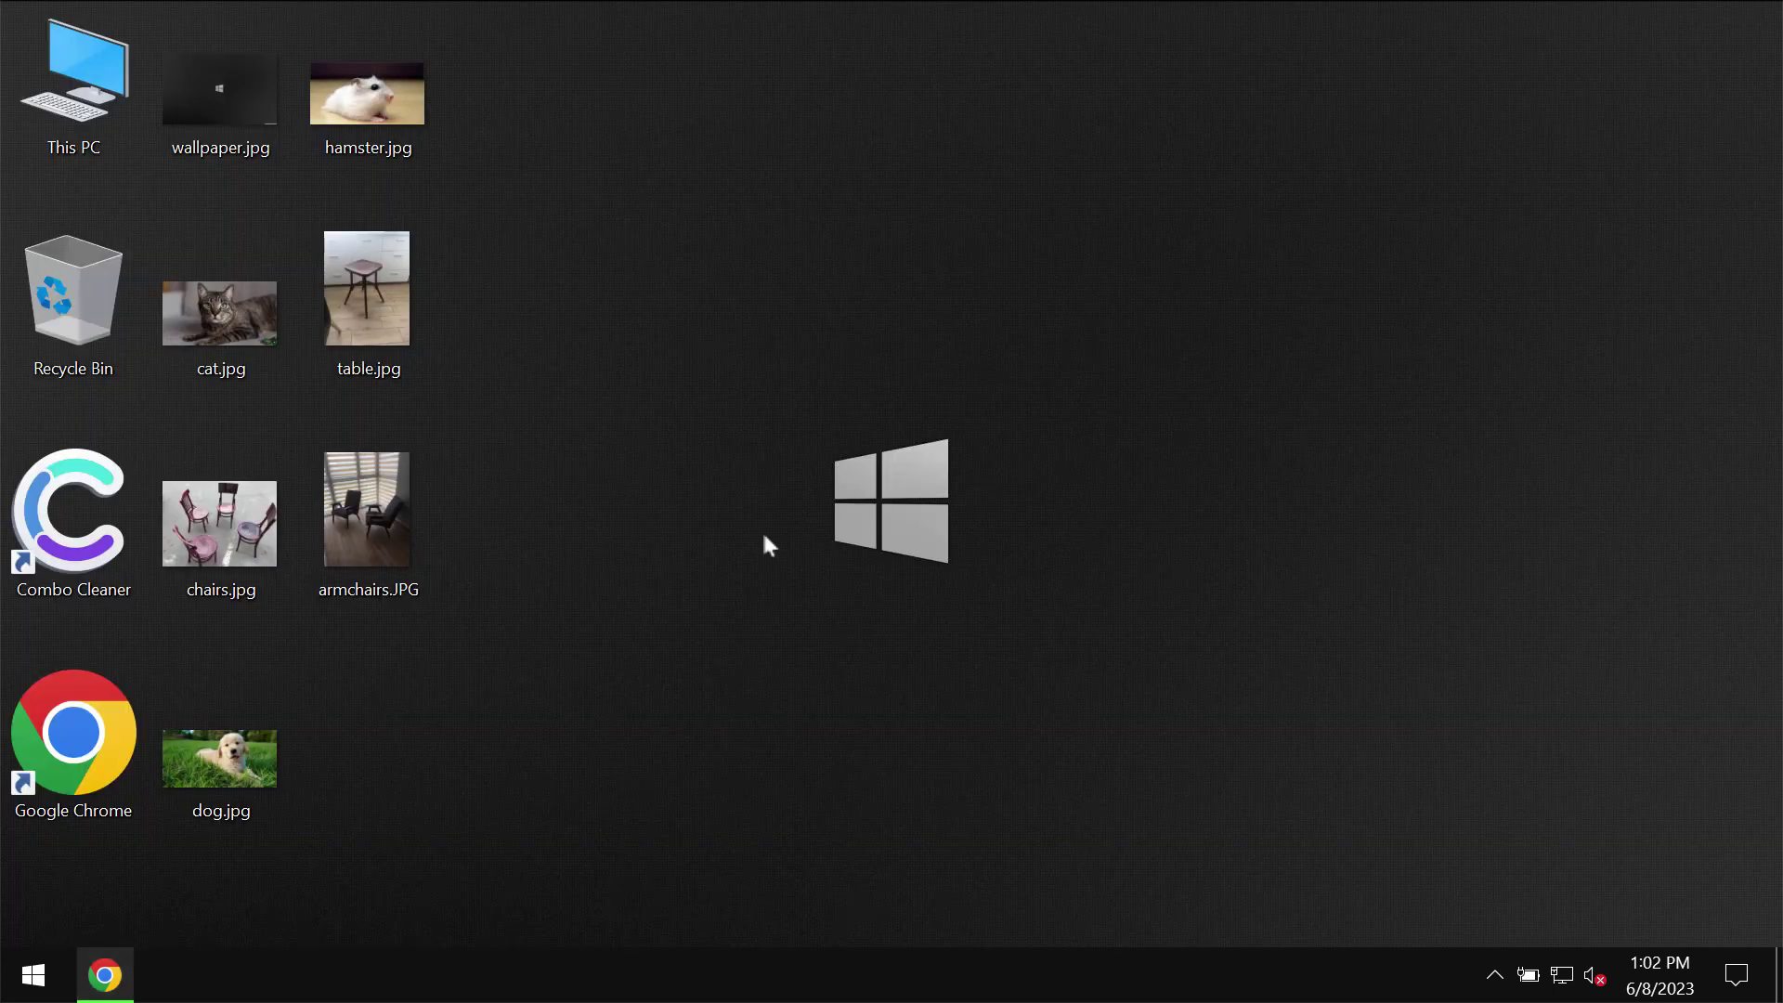
{"action": "double_click", "coordinate": [57, 536]}
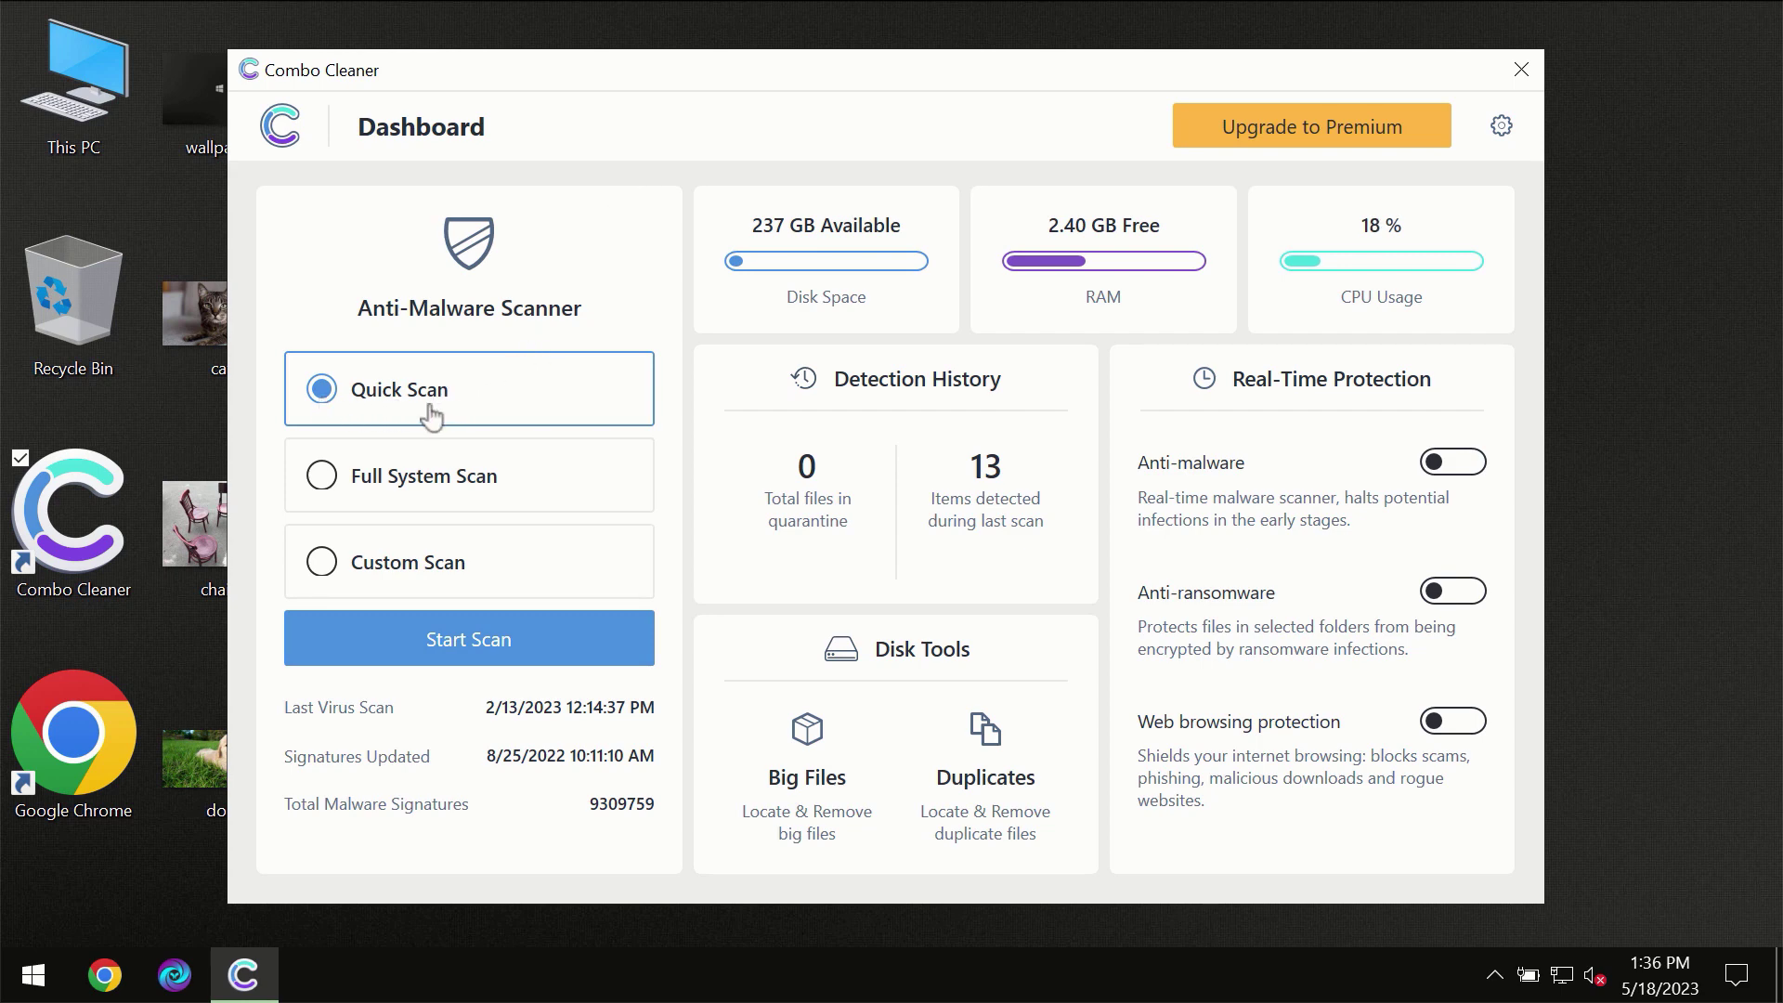
Step: Start a Quick Scan from the Combo Cleaner Dashboard
{"action": "left_click", "coordinate": [457, 650]}
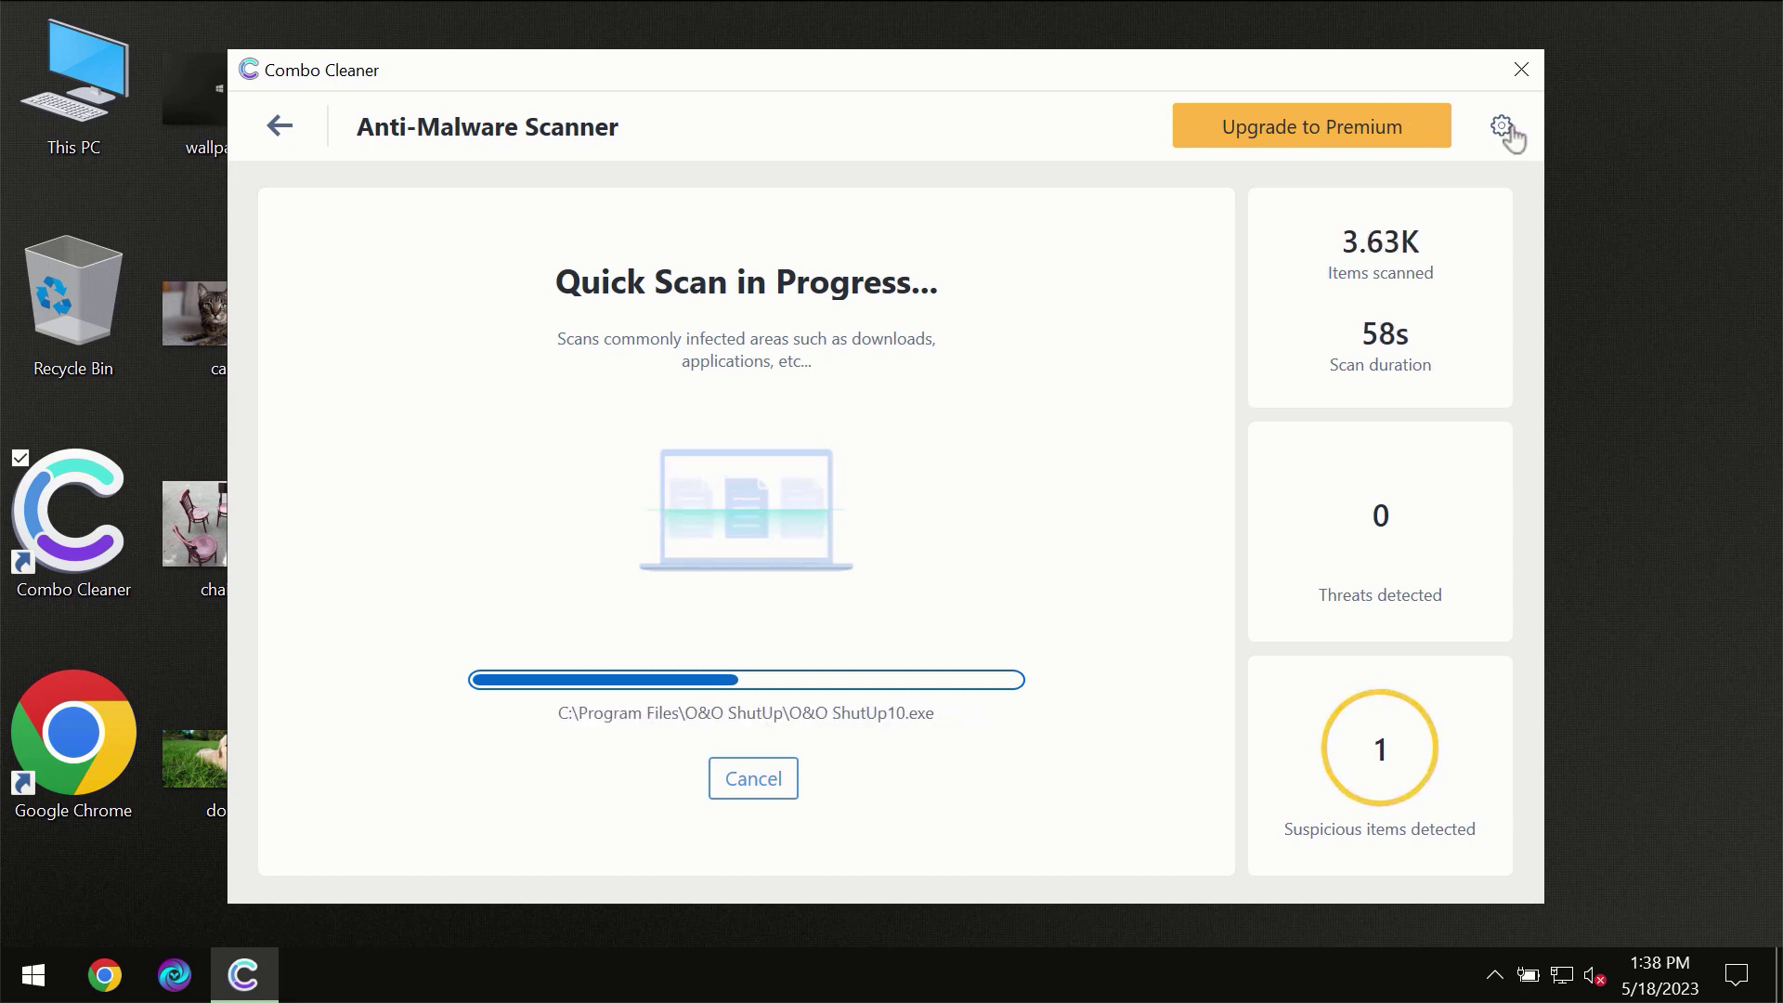
Step: Check the Anti-Ransomware tab in Combo Cleaner settings, then go back to the Dashboard
{"action": "left_click", "coordinate": [1503, 128]}
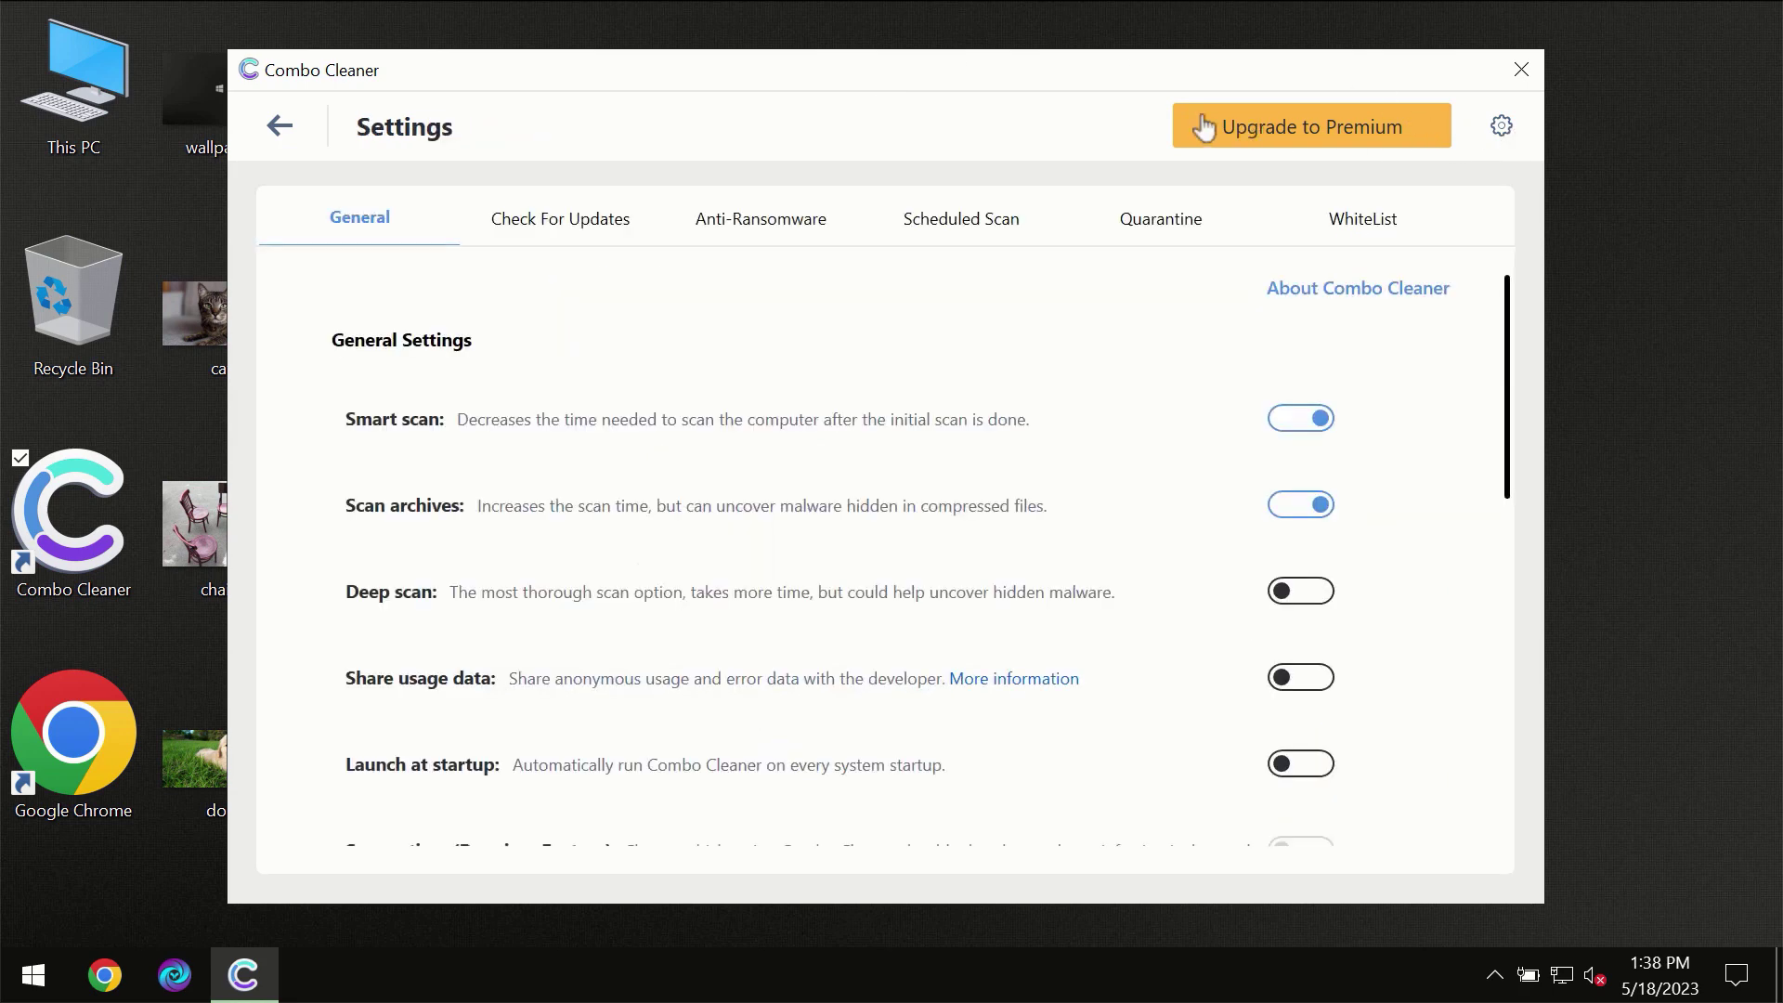
{"action": "left_click", "coordinate": [751, 237]}
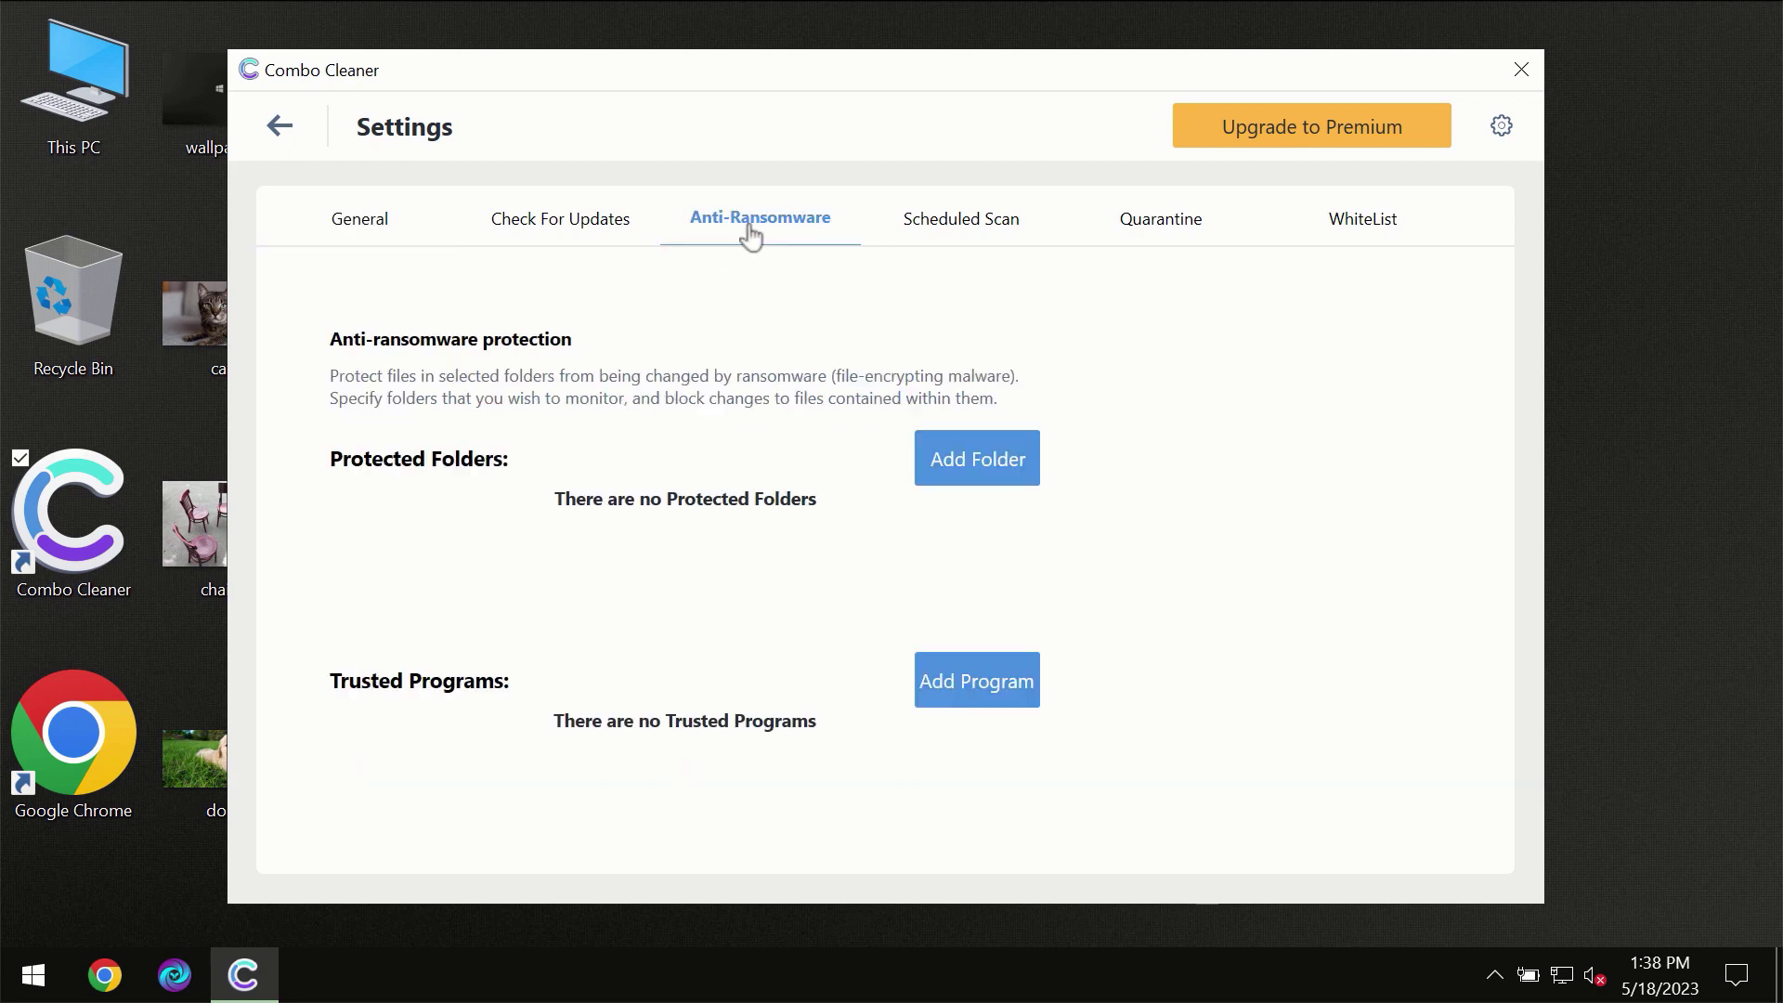
{"action": "left_click", "coordinate": [280, 128]}
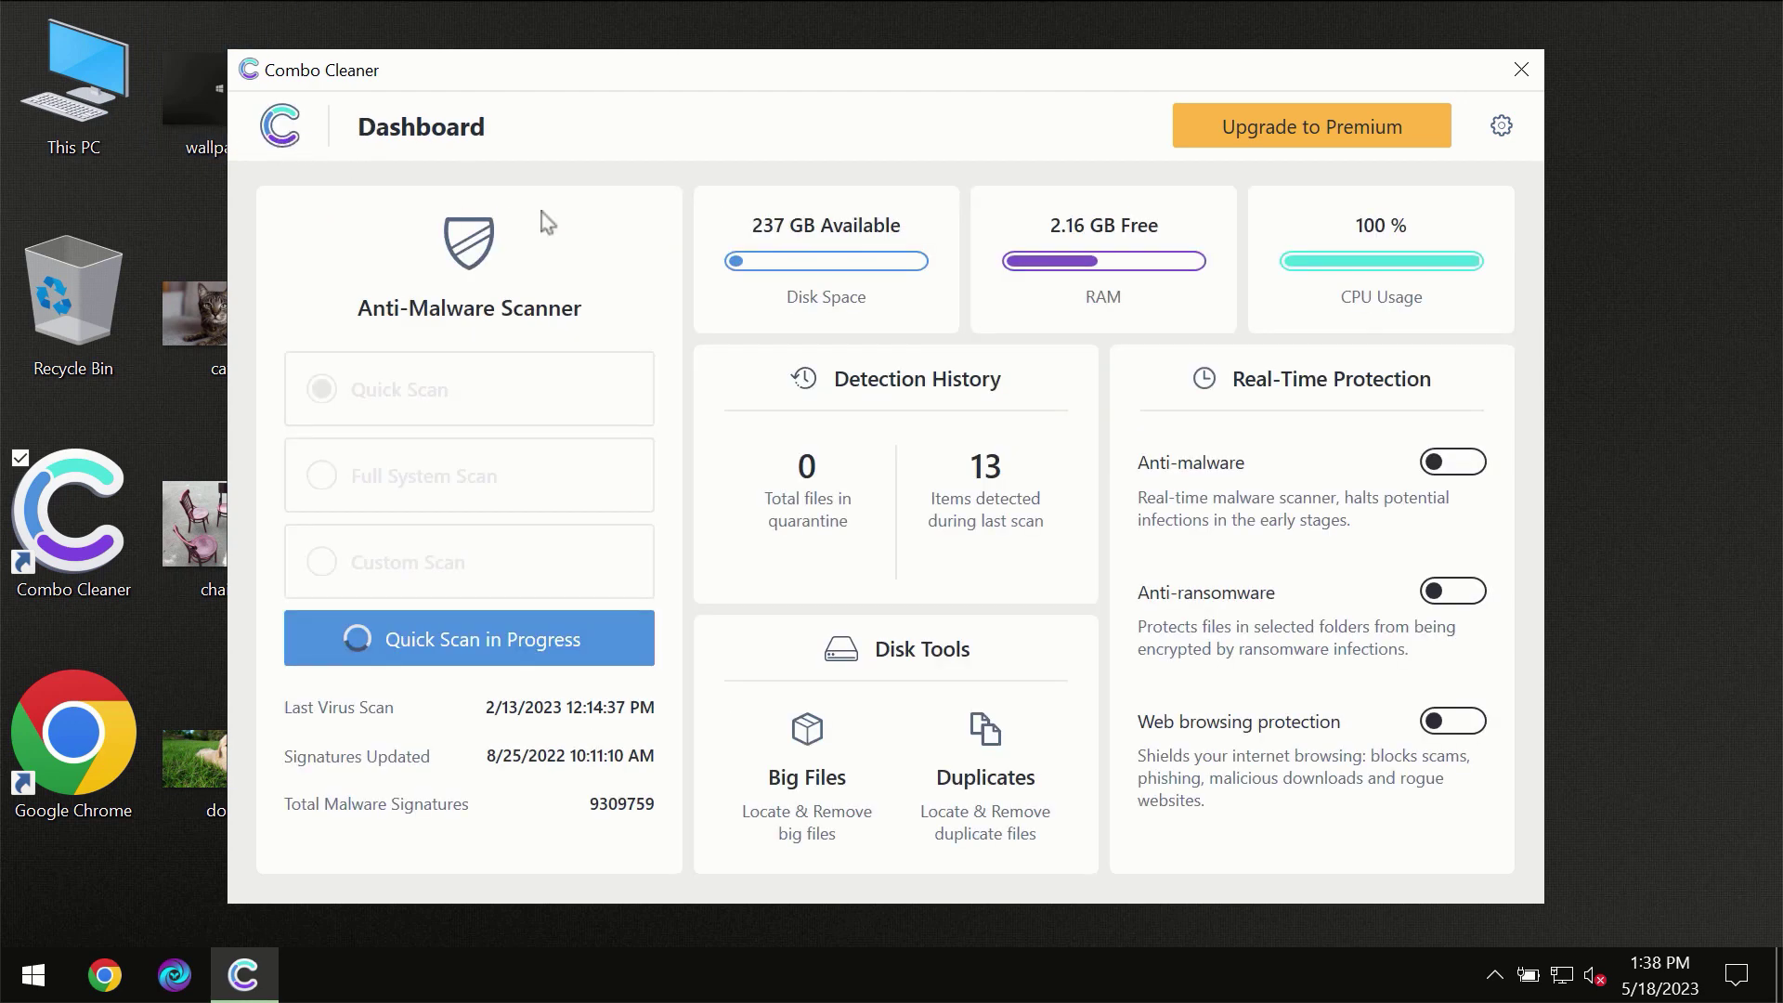
Step: Watch the Quick Scan finish, then open the Upgrade to Premium page
{"action": "left_click", "coordinate": [514, 645]}
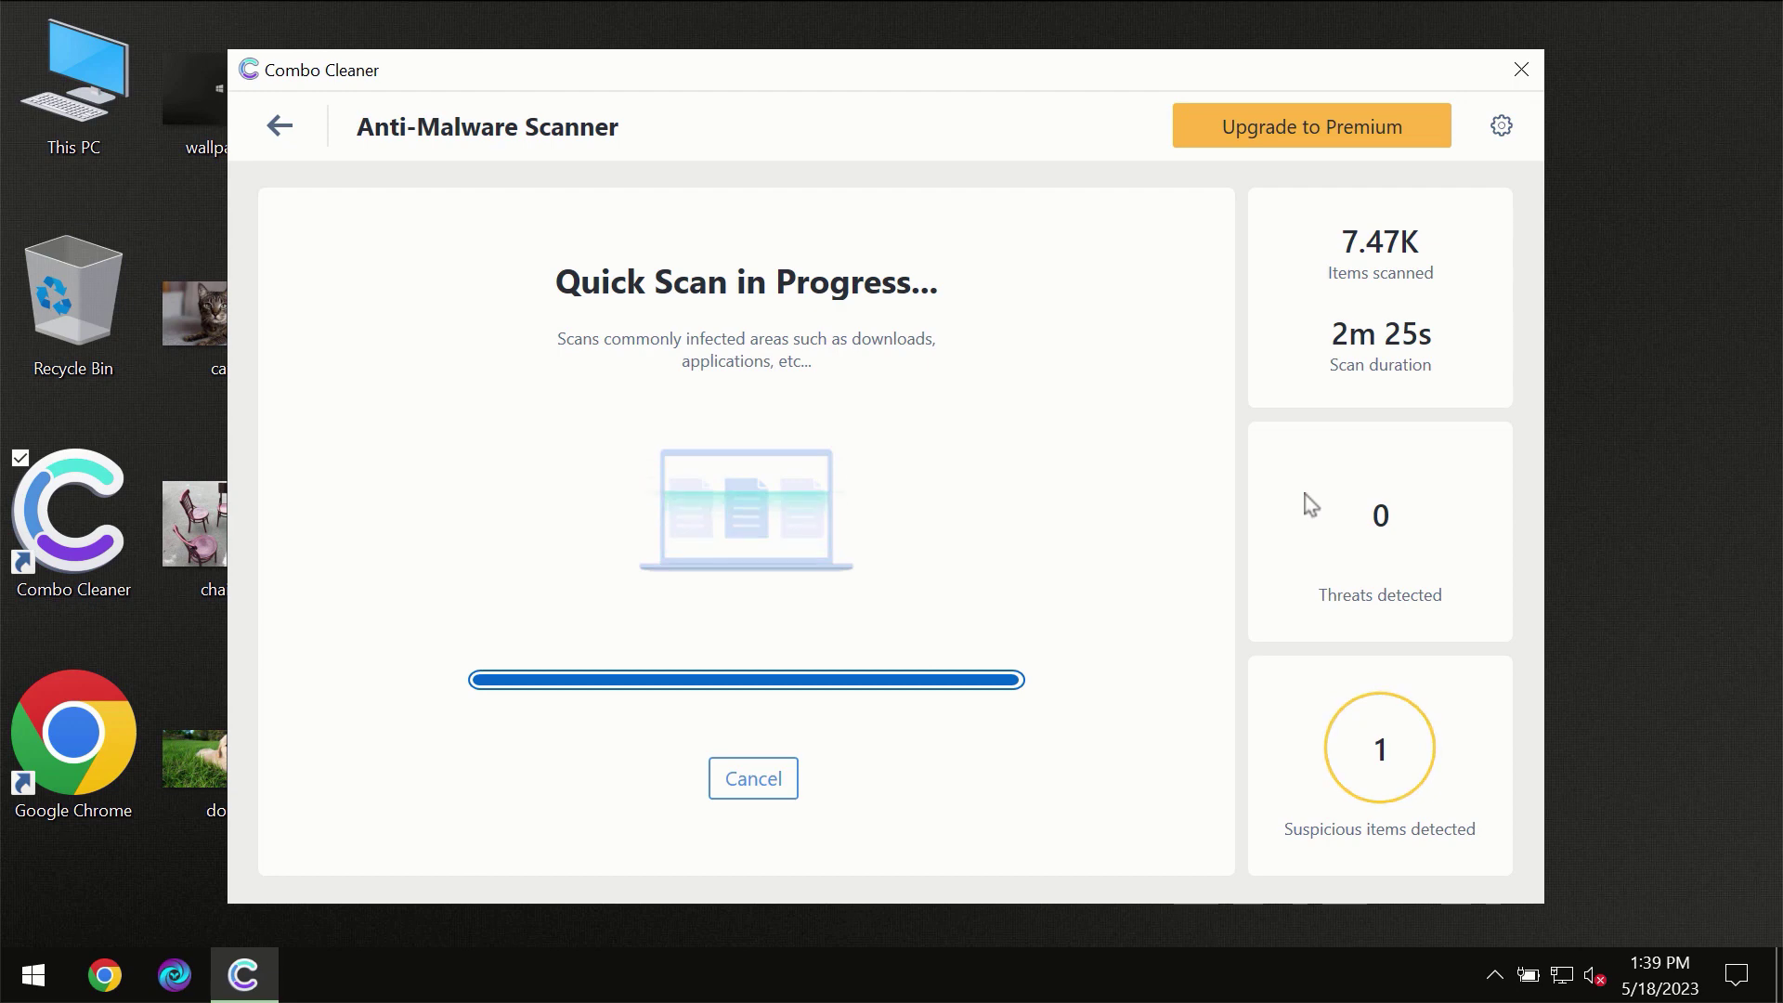
{"action": "left_click", "coordinate": [1283, 136]}
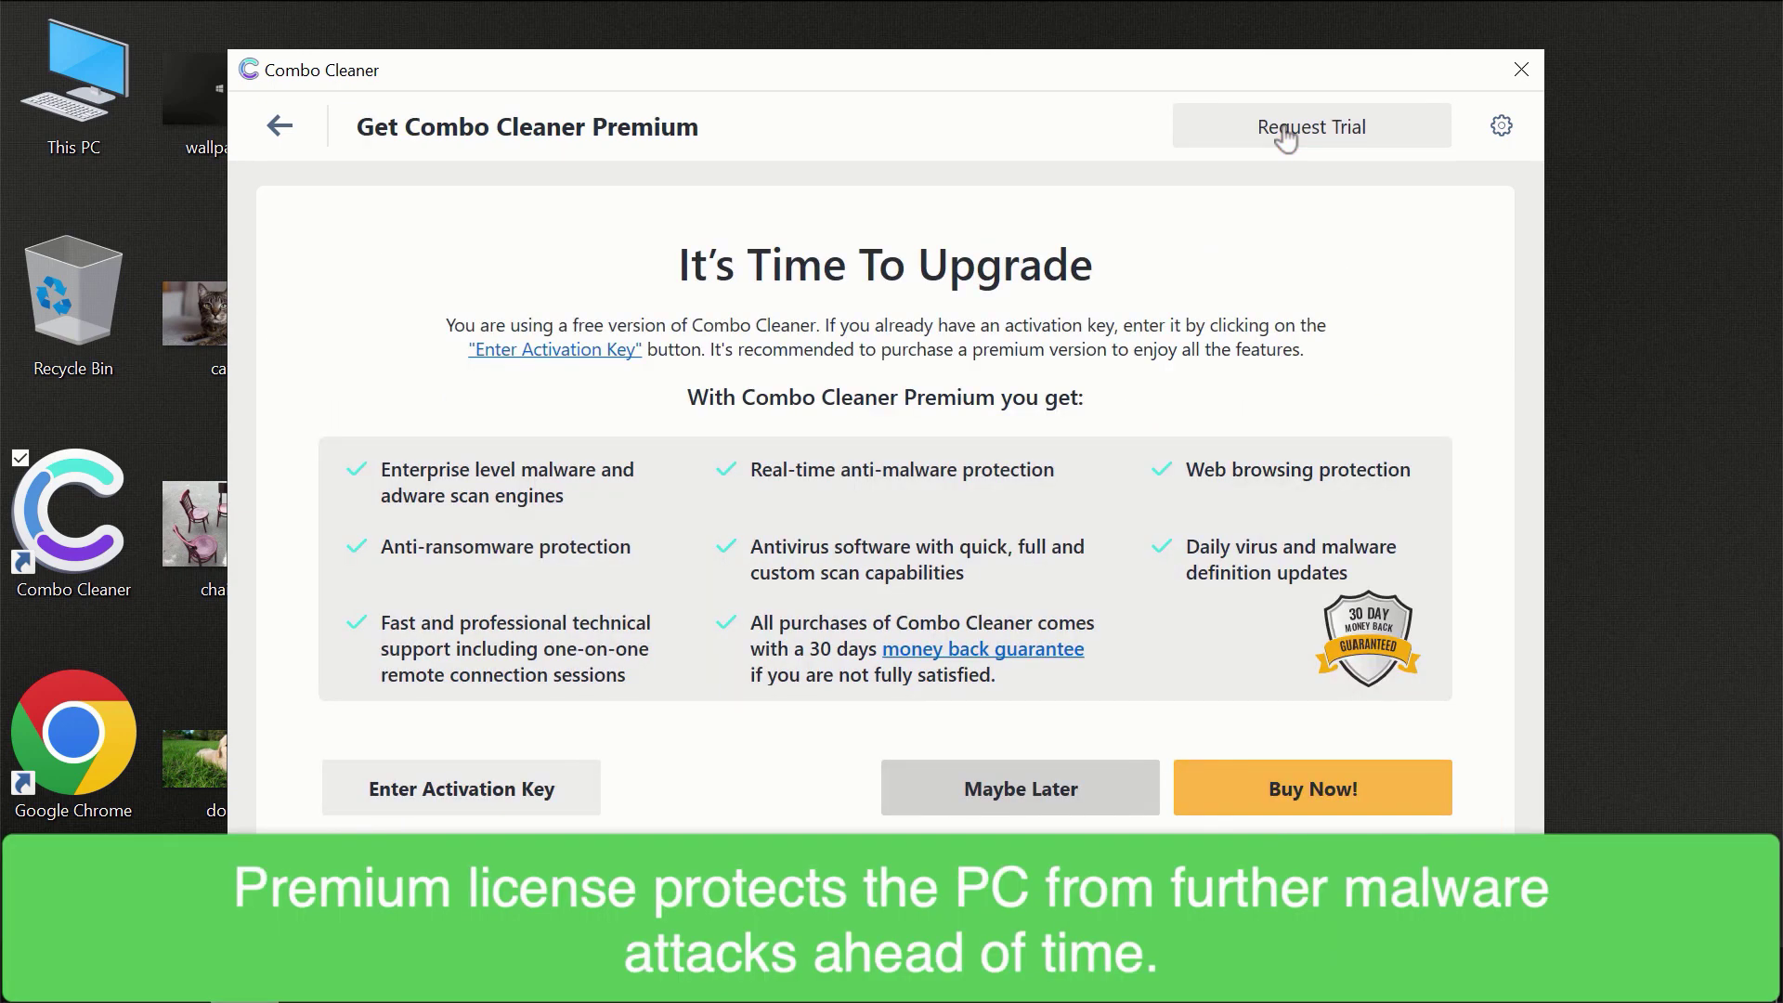